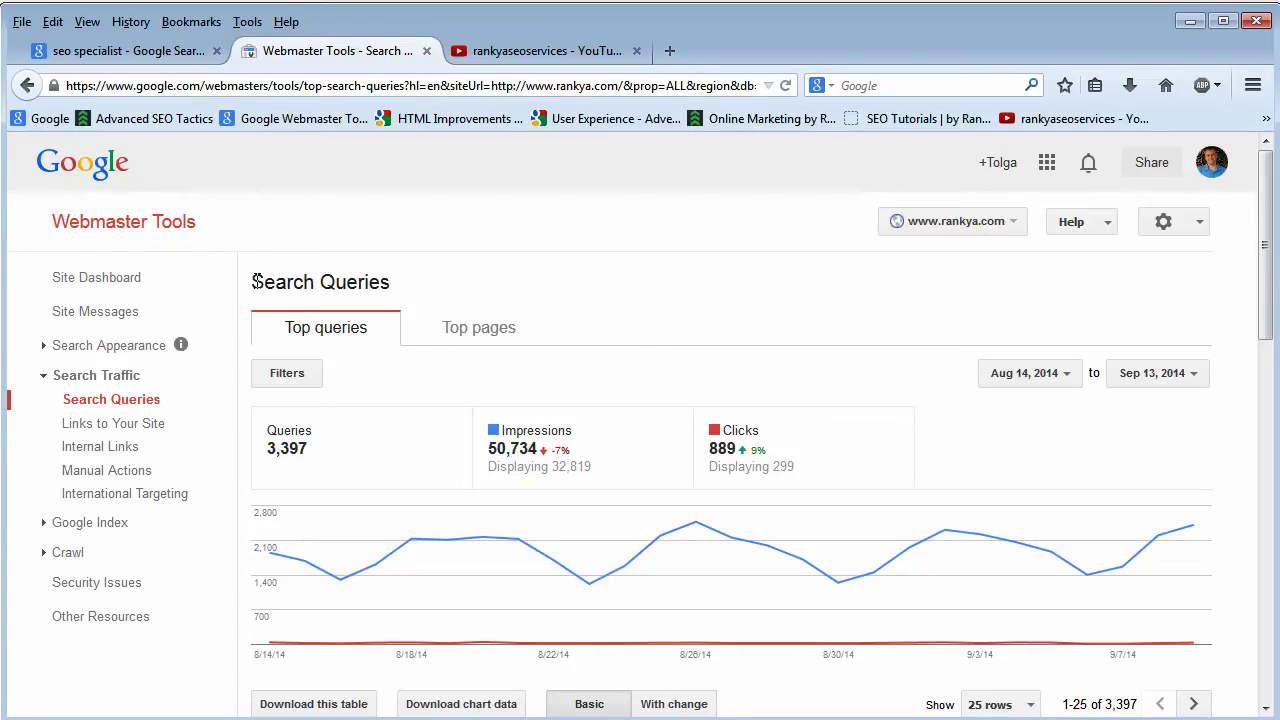
Review the Search Queries report by top queries and by top pages, including the list of pages
left_click_drag(254, 281, 415, 294)
left_click(434, 281)
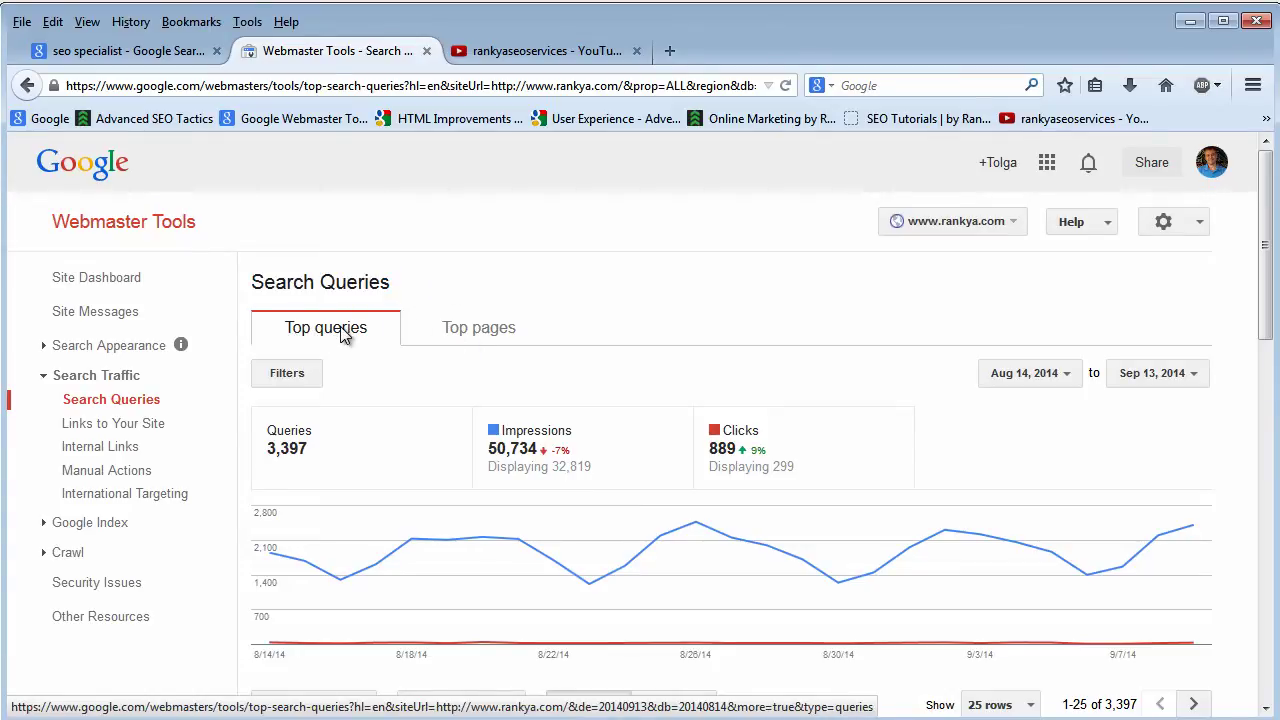
left_click_drag(300, 340, 335, 338)
left_click(492, 340)
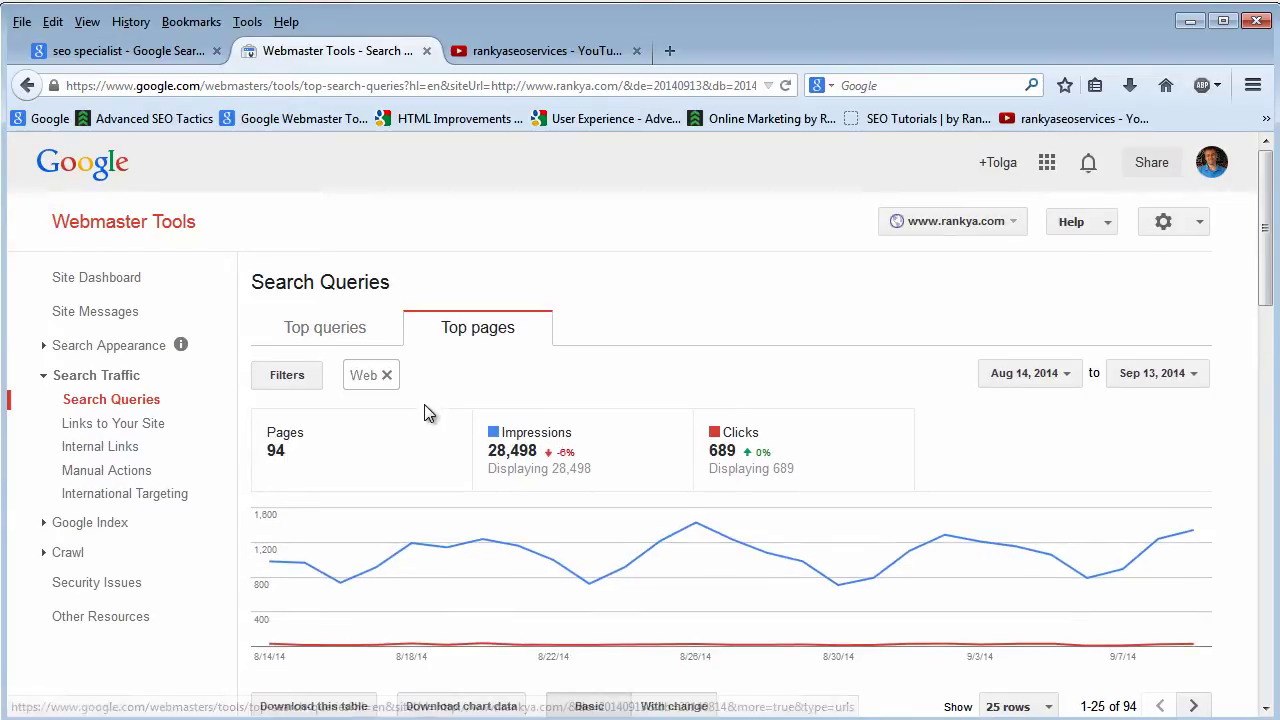
scroll(429, 414, "down", 6)
scroll(474, 505, "up", 6)
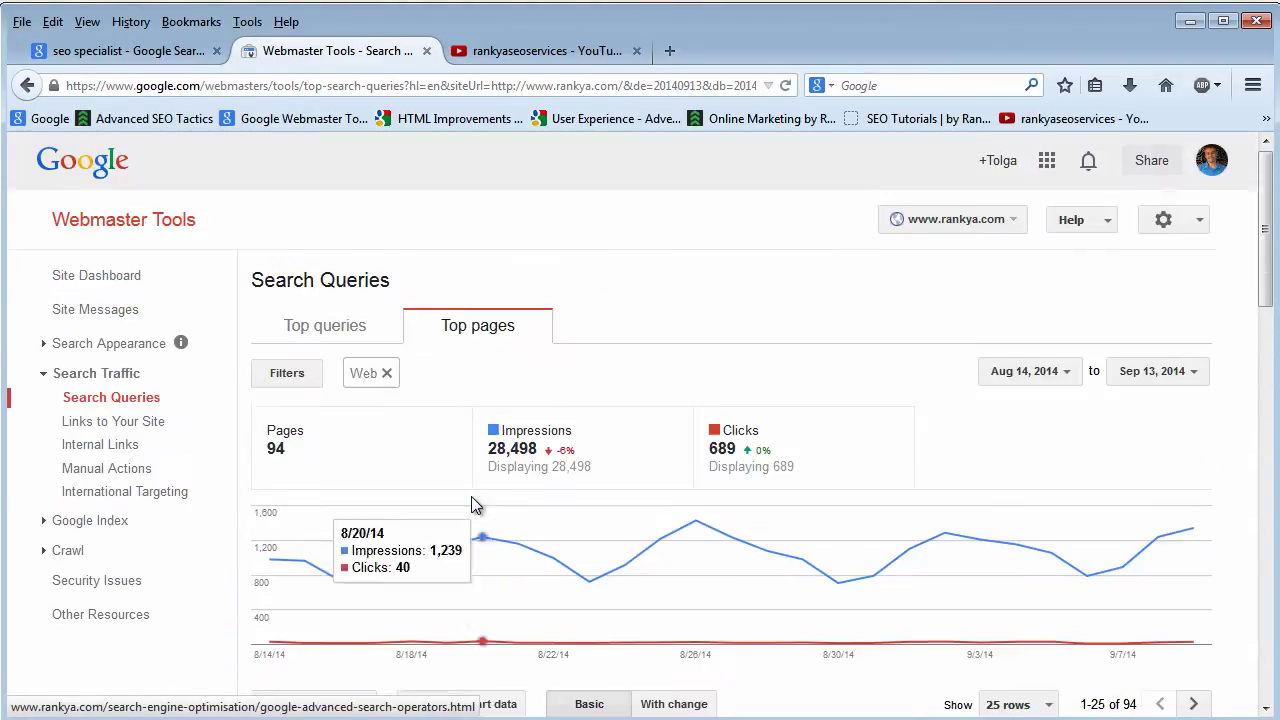
Return to the Top queries report and remove its Web filter
left_click(387, 377)
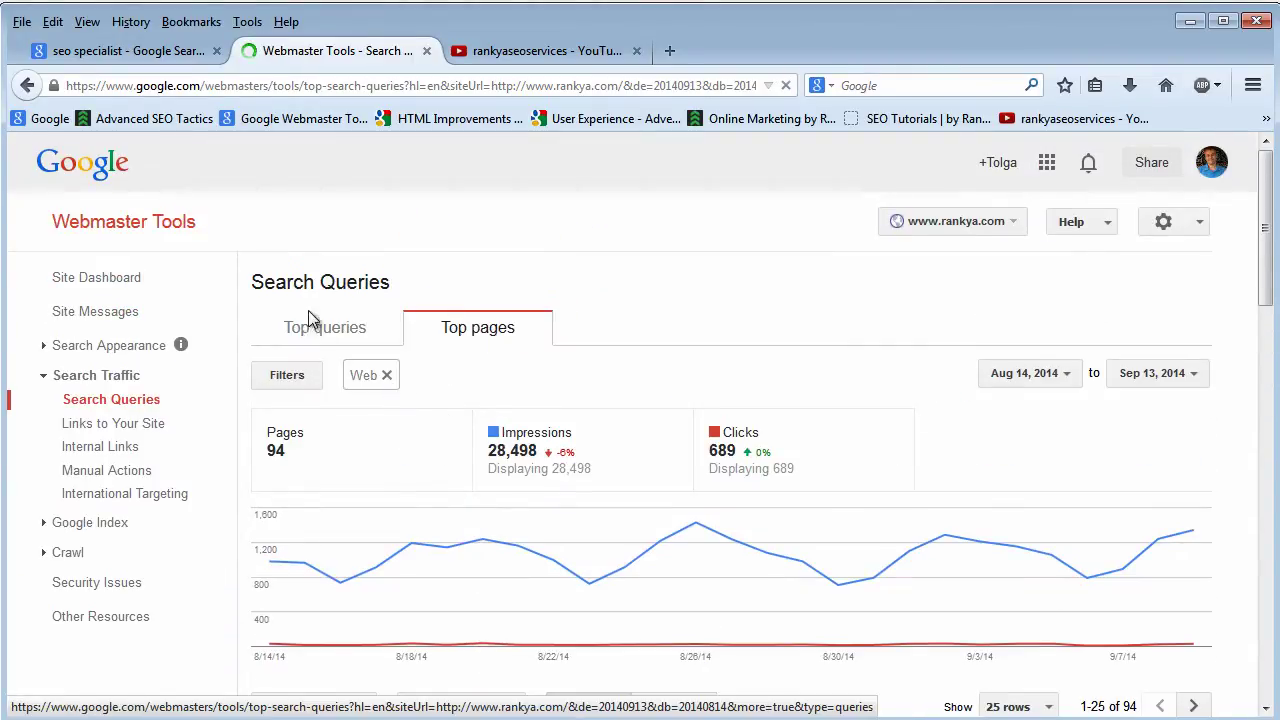
left_click(340, 331)
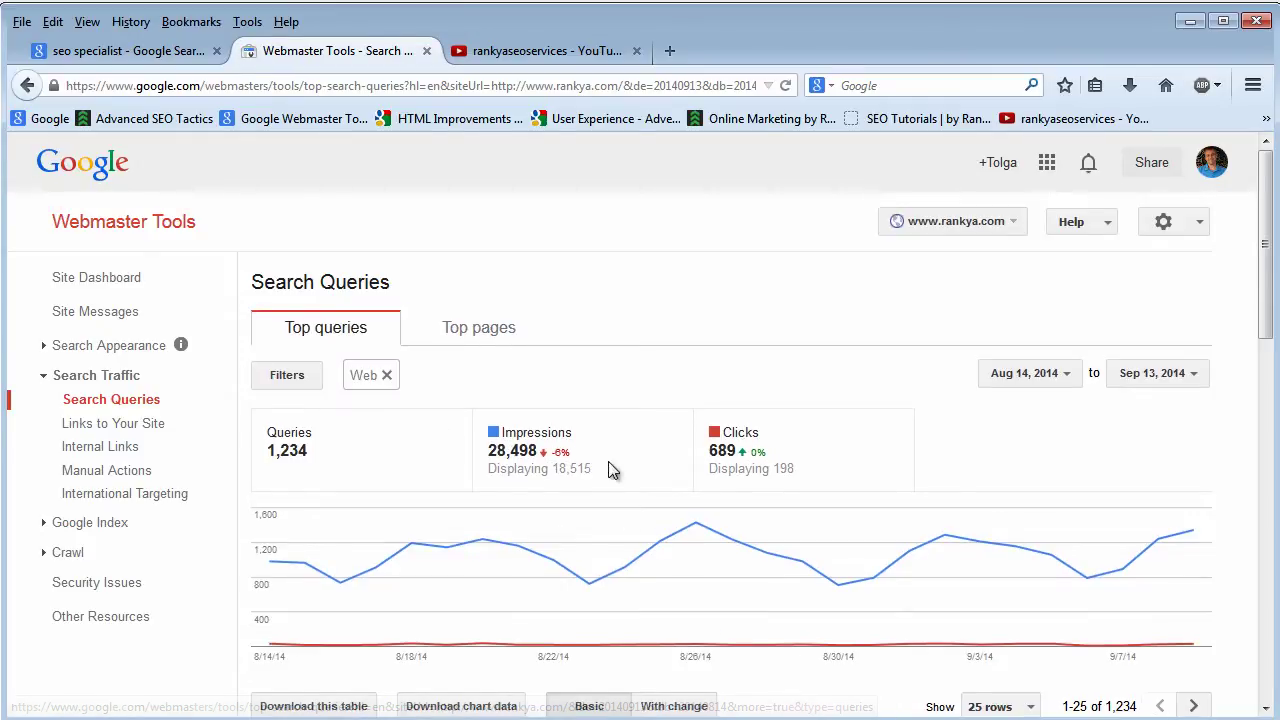
left_click(387, 379)
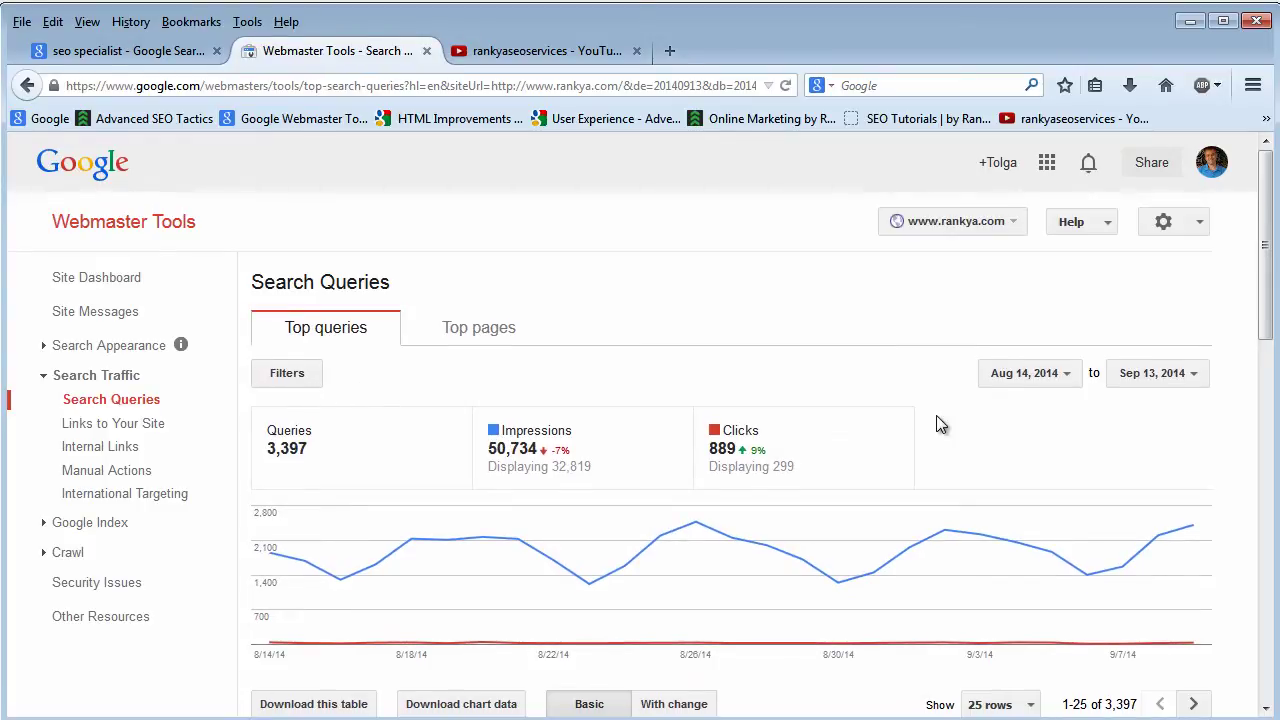
Check the calendar for the report's start date and examine the Impressions and Clicks metrics
left_click(1066, 375)
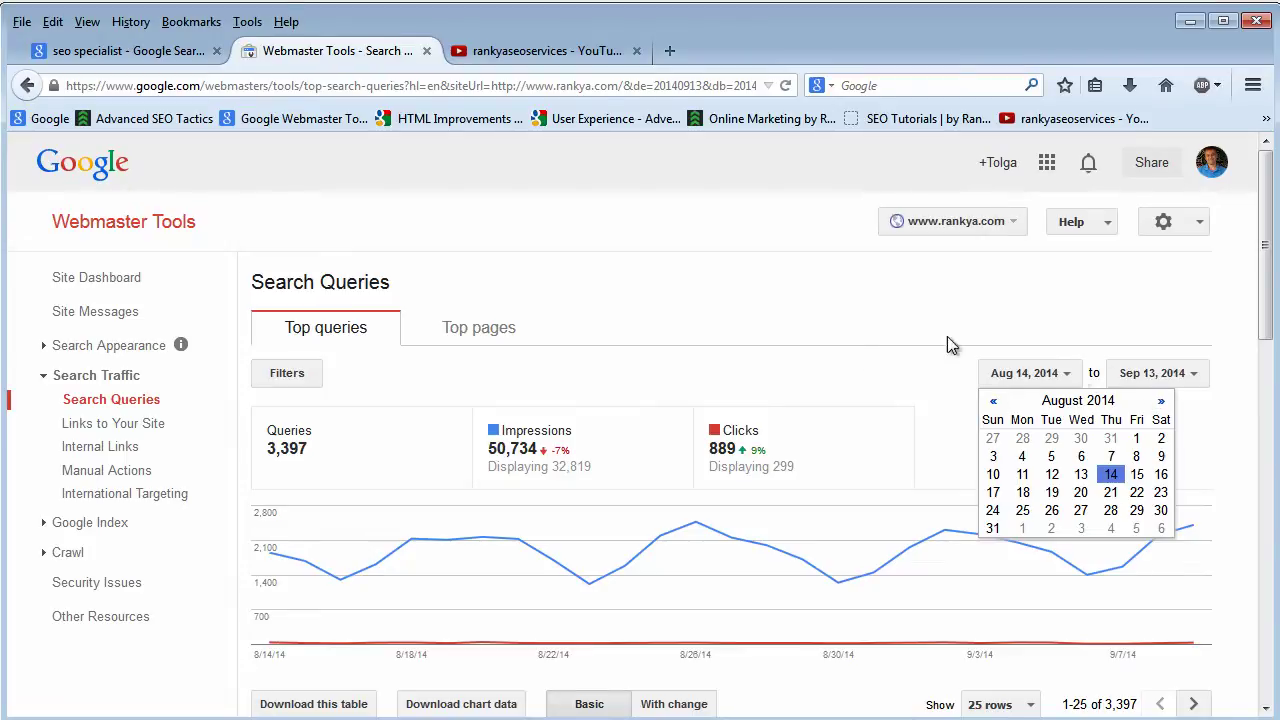
left_click(704, 369)
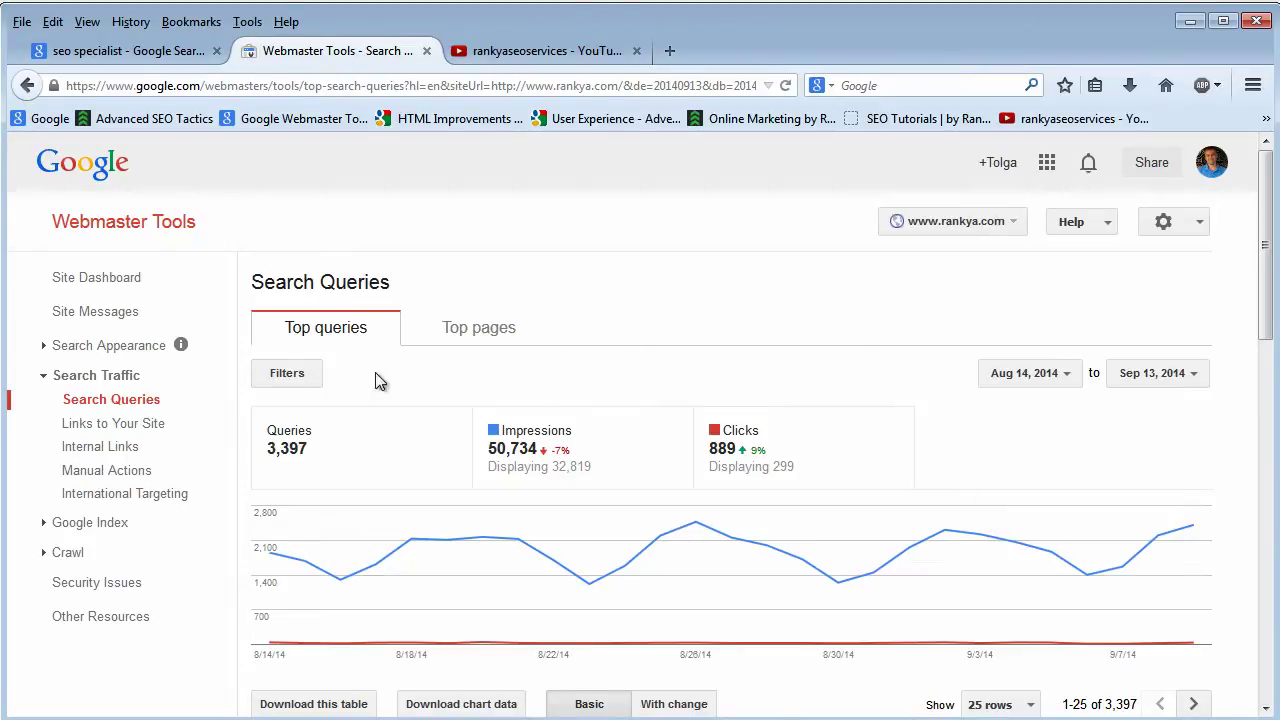
double_click(520, 437)
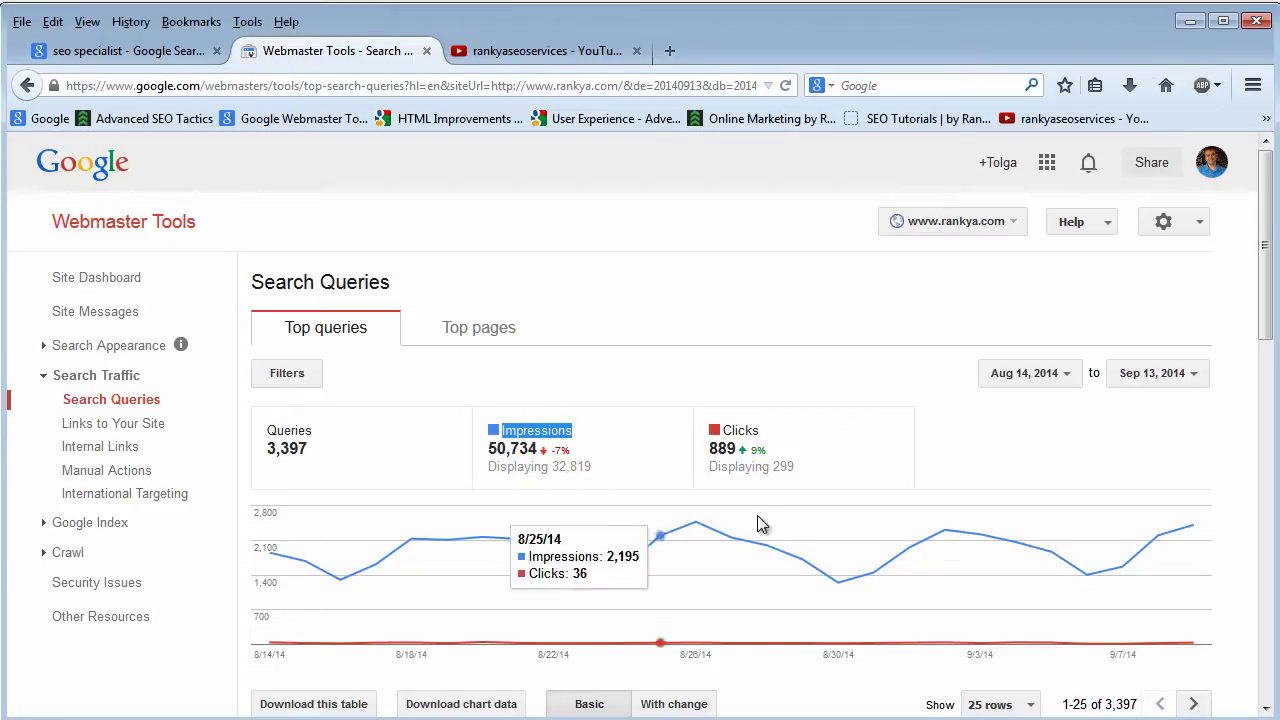
double_click(746, 431)
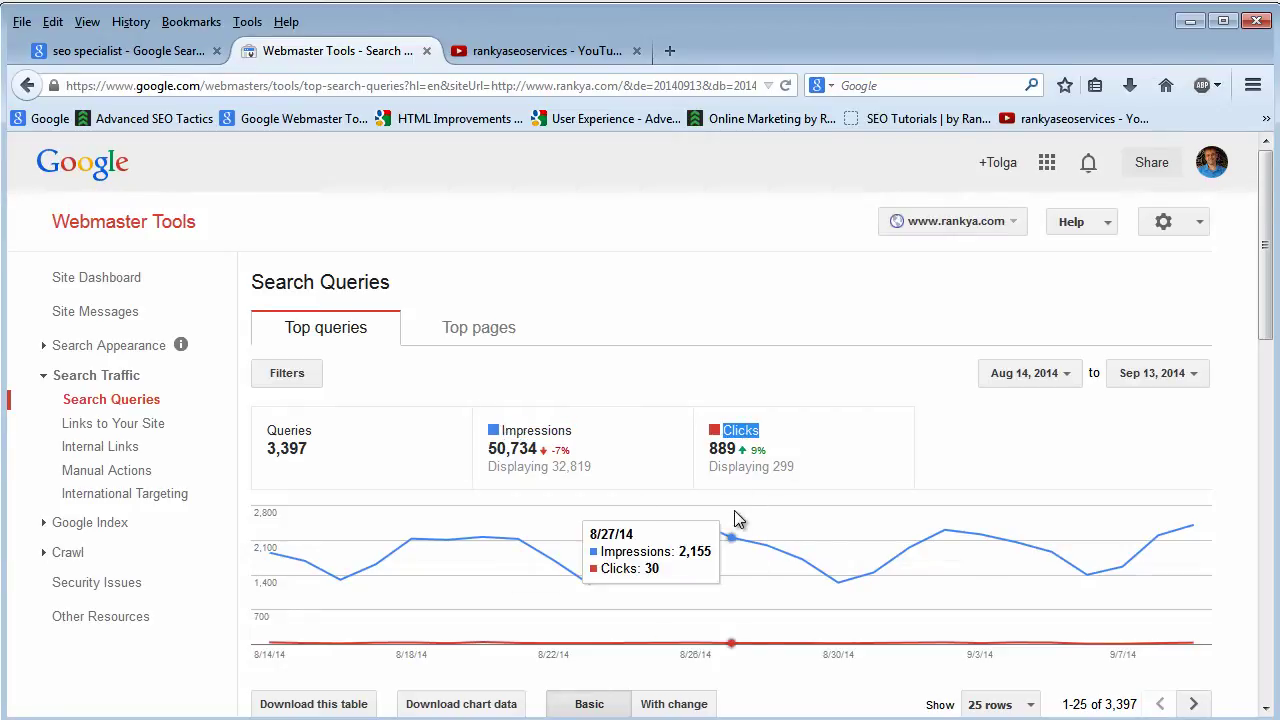
double_click(532, 432)
double_click(740, 431)
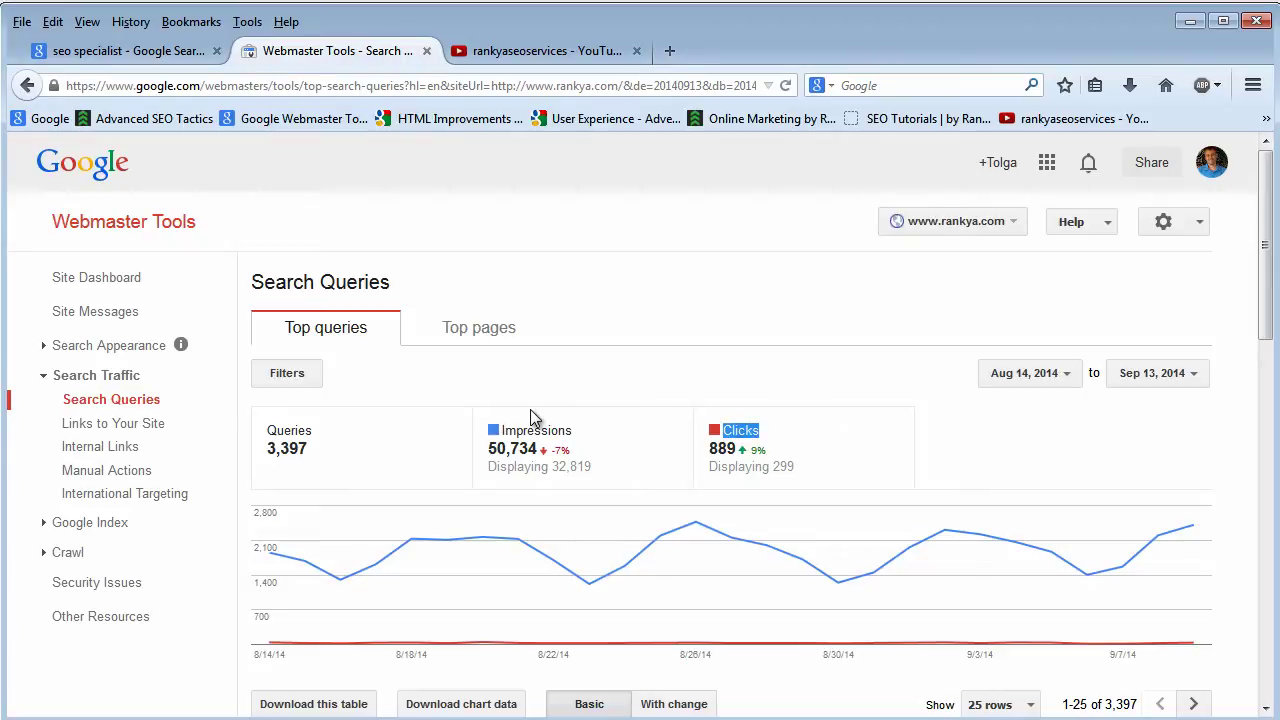
Switch to the Google results for "seo specialist" and highlight the search phrase
left_click(125, 57)
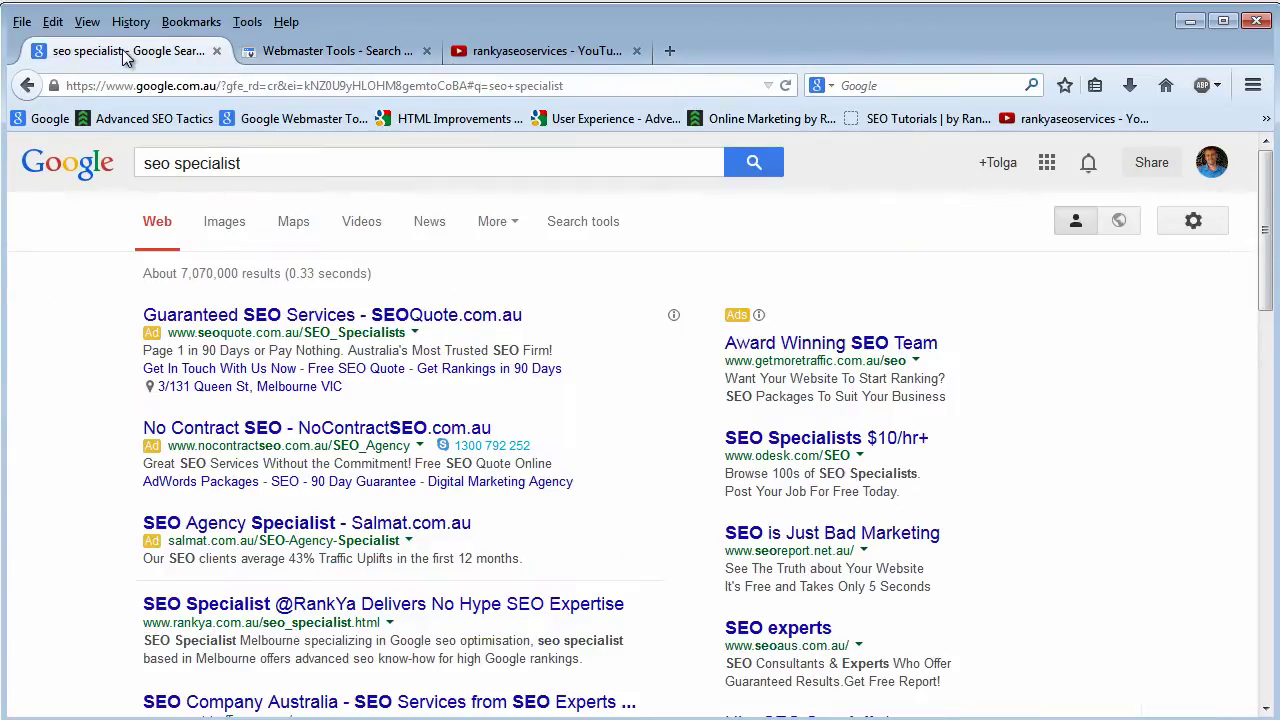
left_click(240, 165)
left_click_drag(240, 165, 130, 168)
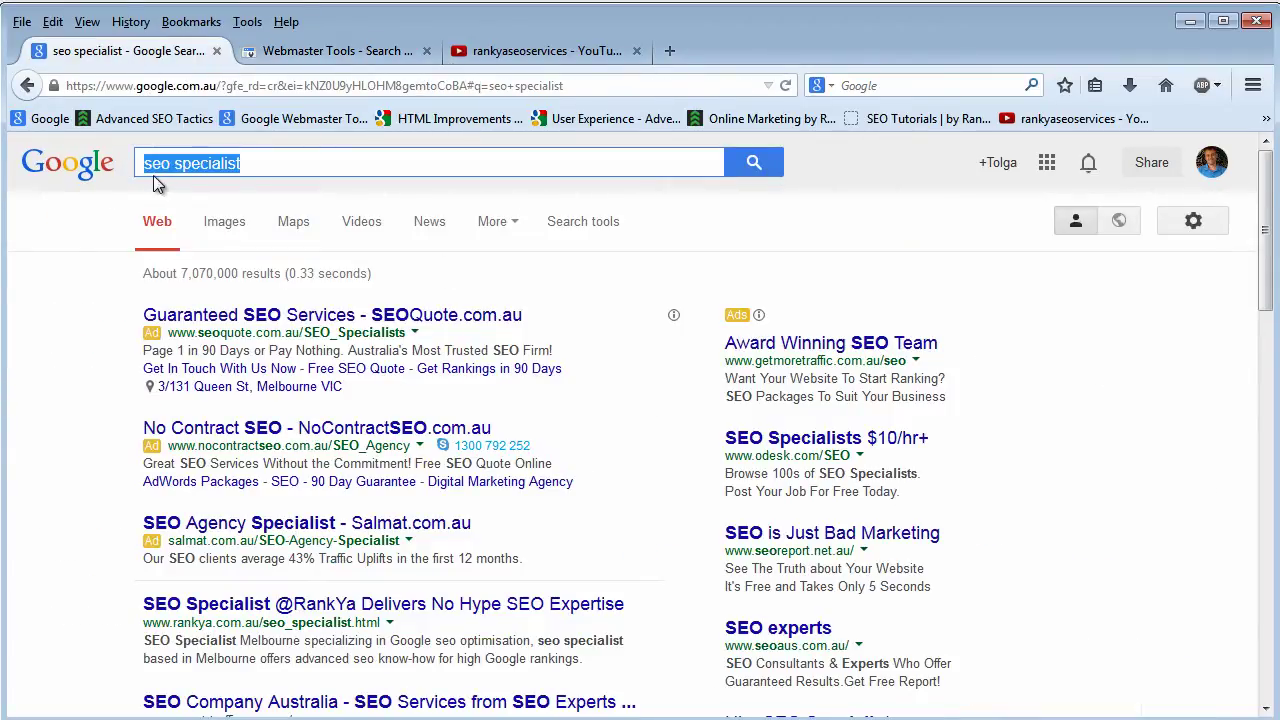
left_click(160, 163)
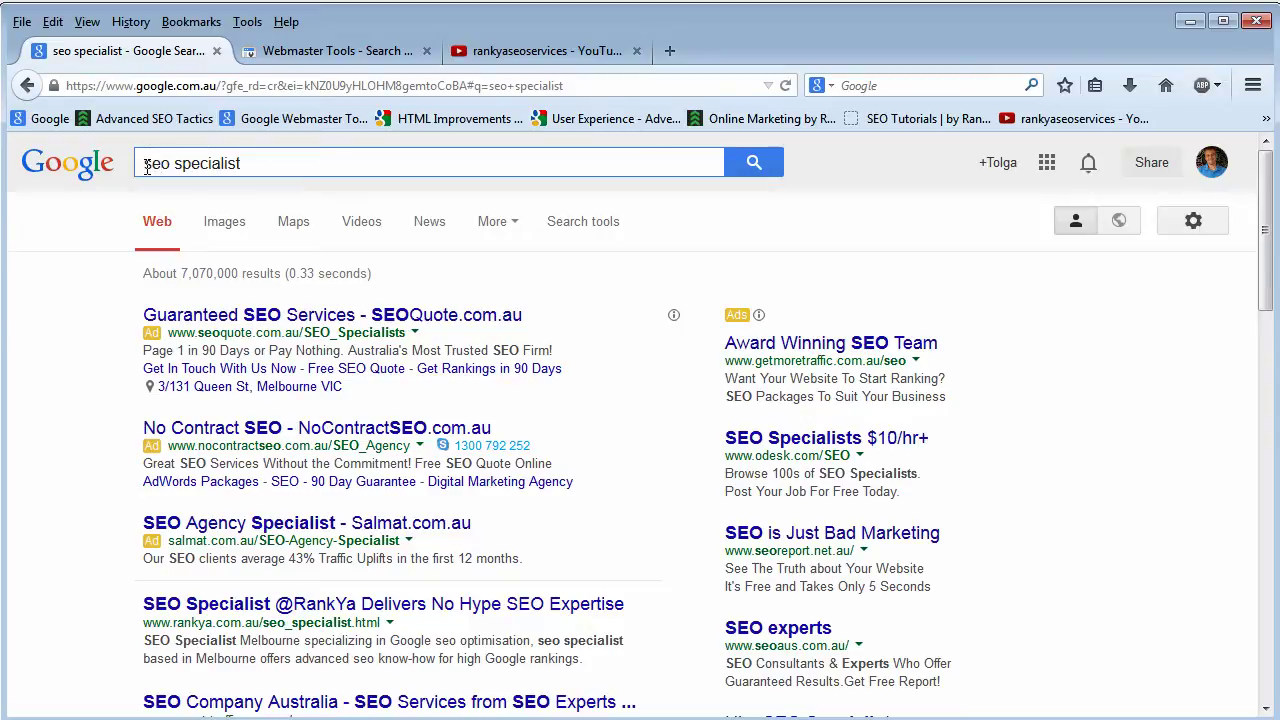
left_click_drag(146, 168, 266, 166)
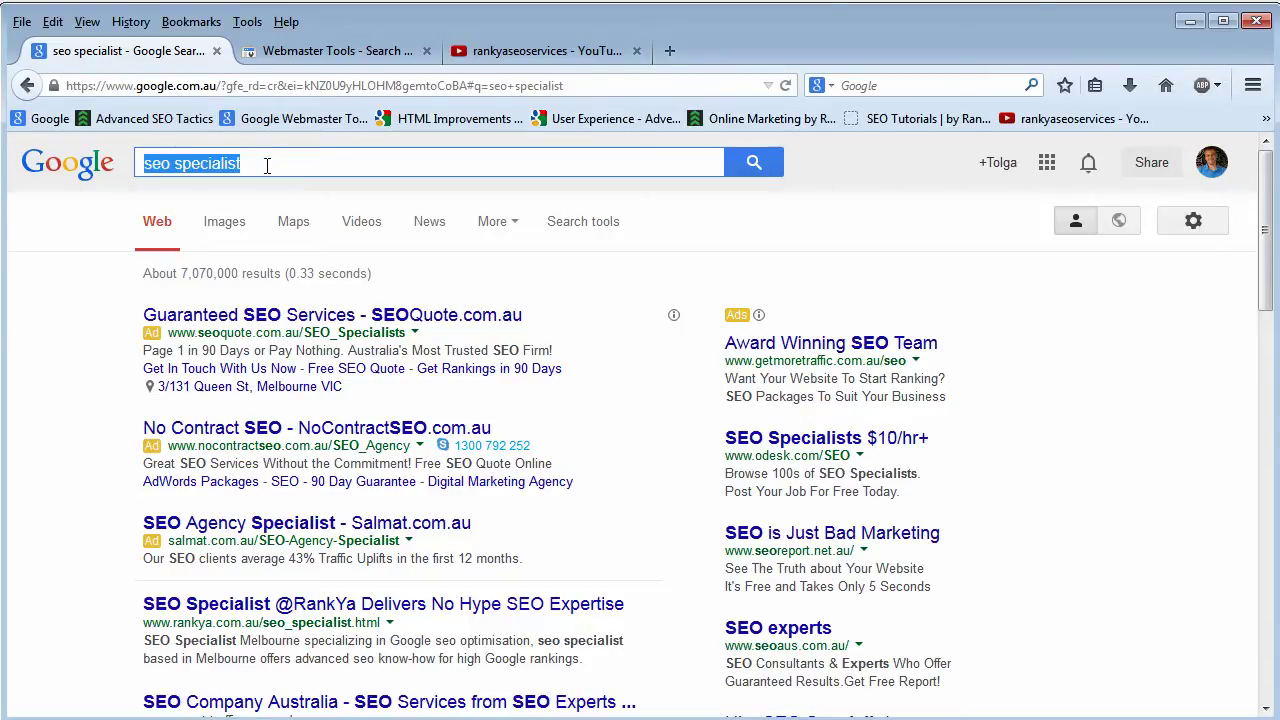
left_click(278, 165)
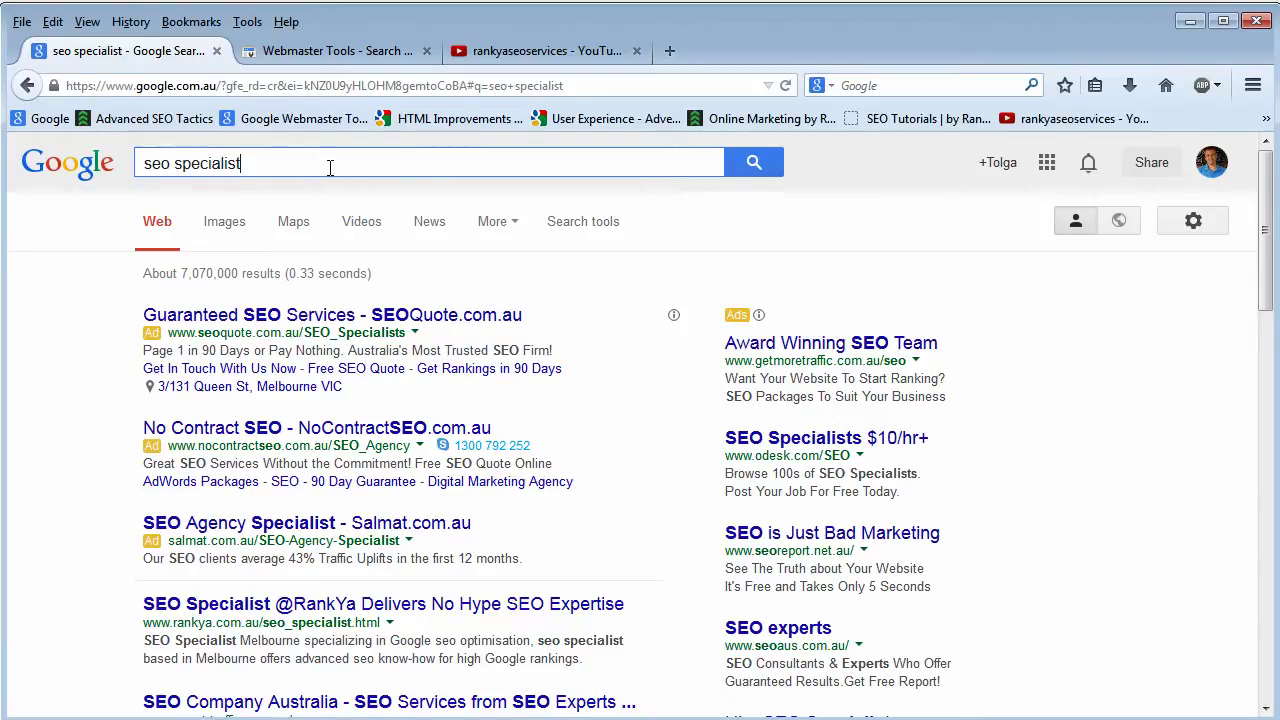
scroll(587, 493, "down", 4)
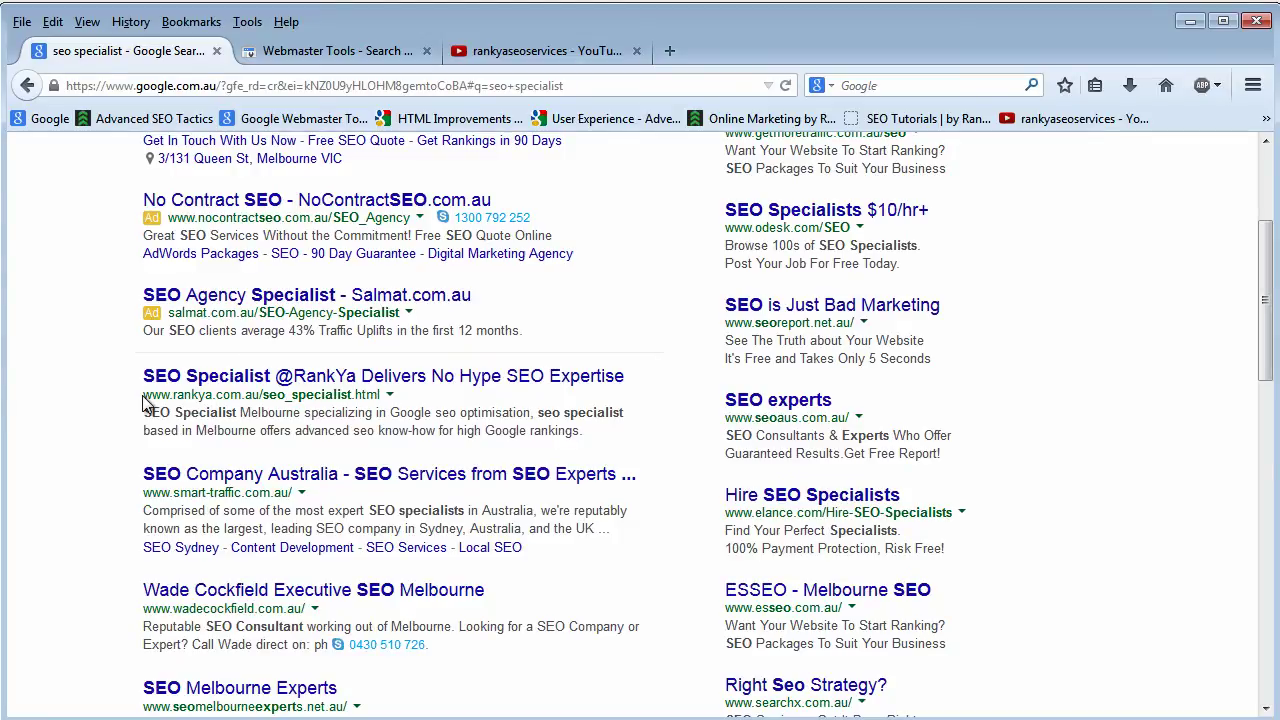
left_click_drag(145, 403, 388, 411)
left_click(394, 428)
scroll(550, 450, "up", 4)
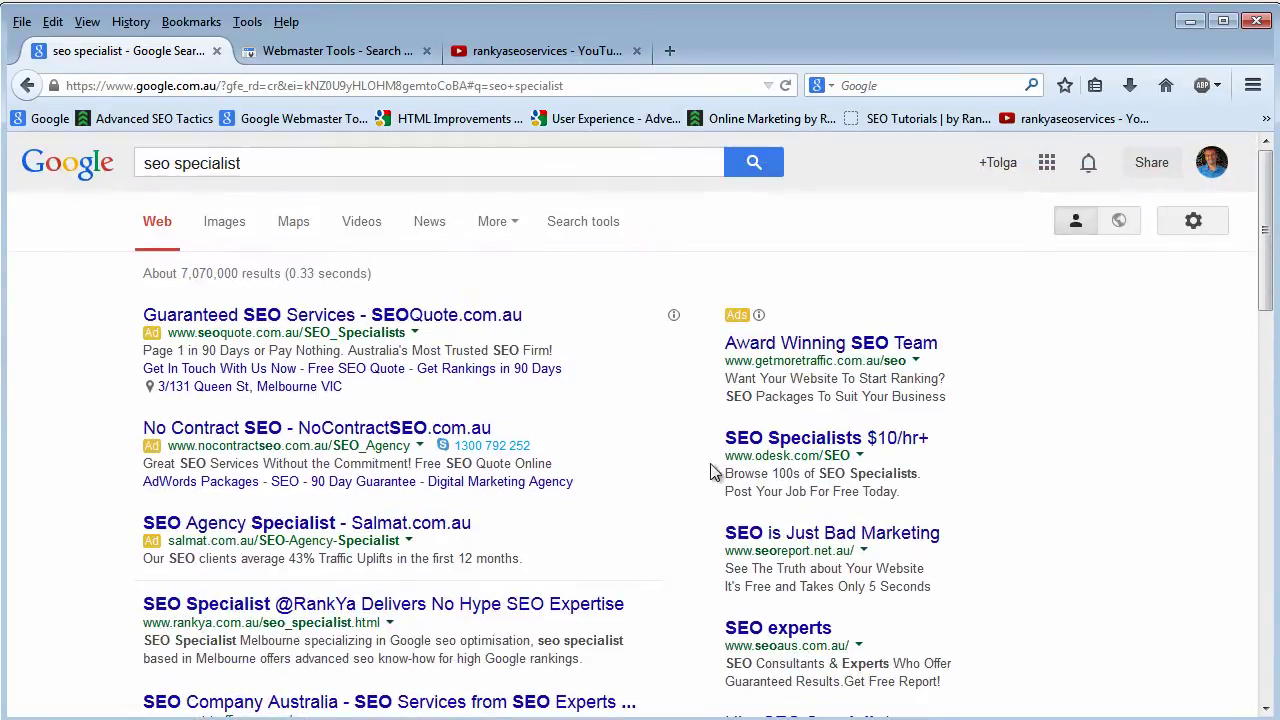
left_click(258, 168)
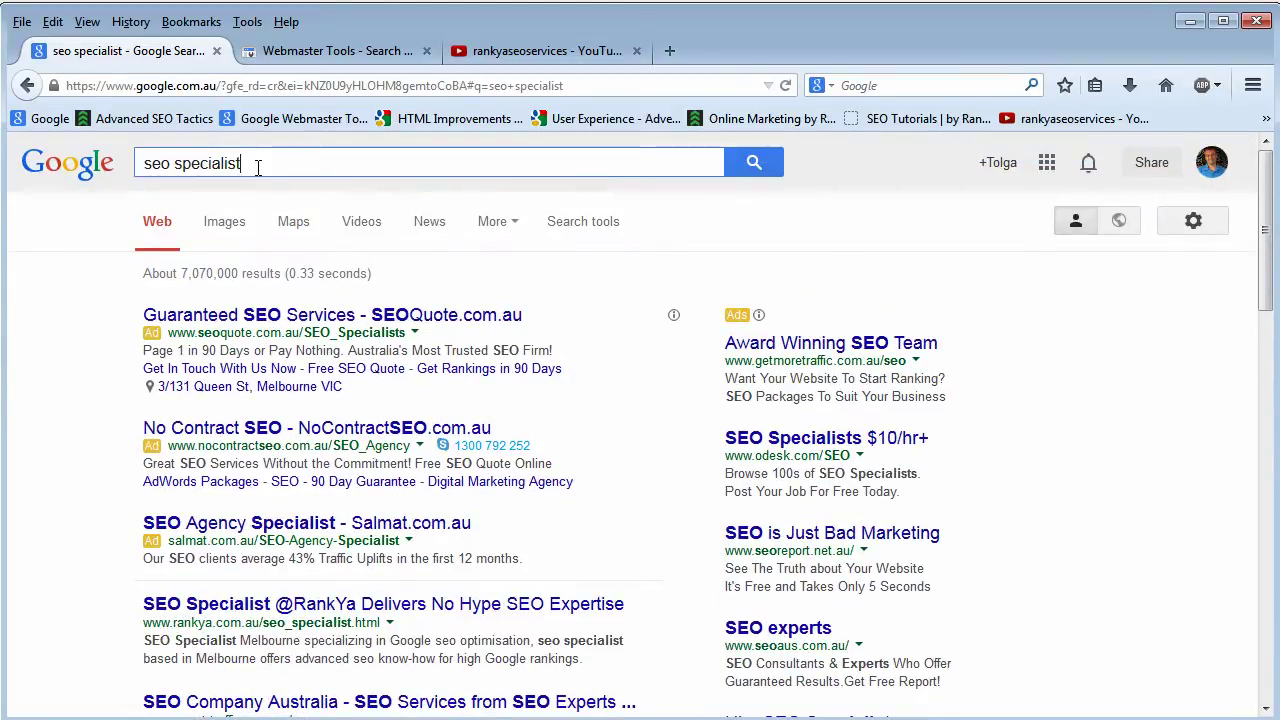
Glance at the Webmaster Tools report, return to the Google results, and relate the search phrase to the RankYa listing
left_click(360, 52)
left_click(157, 55)
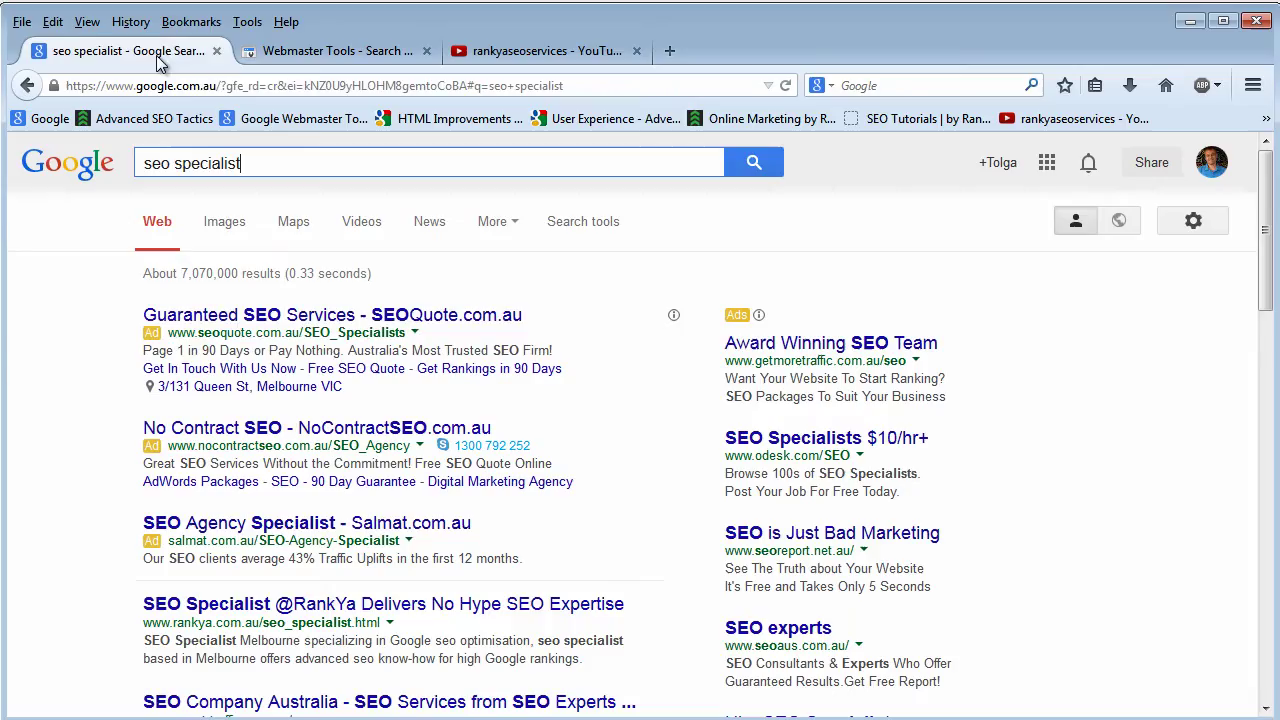
left_click_drag(257, 164, 143, 168)
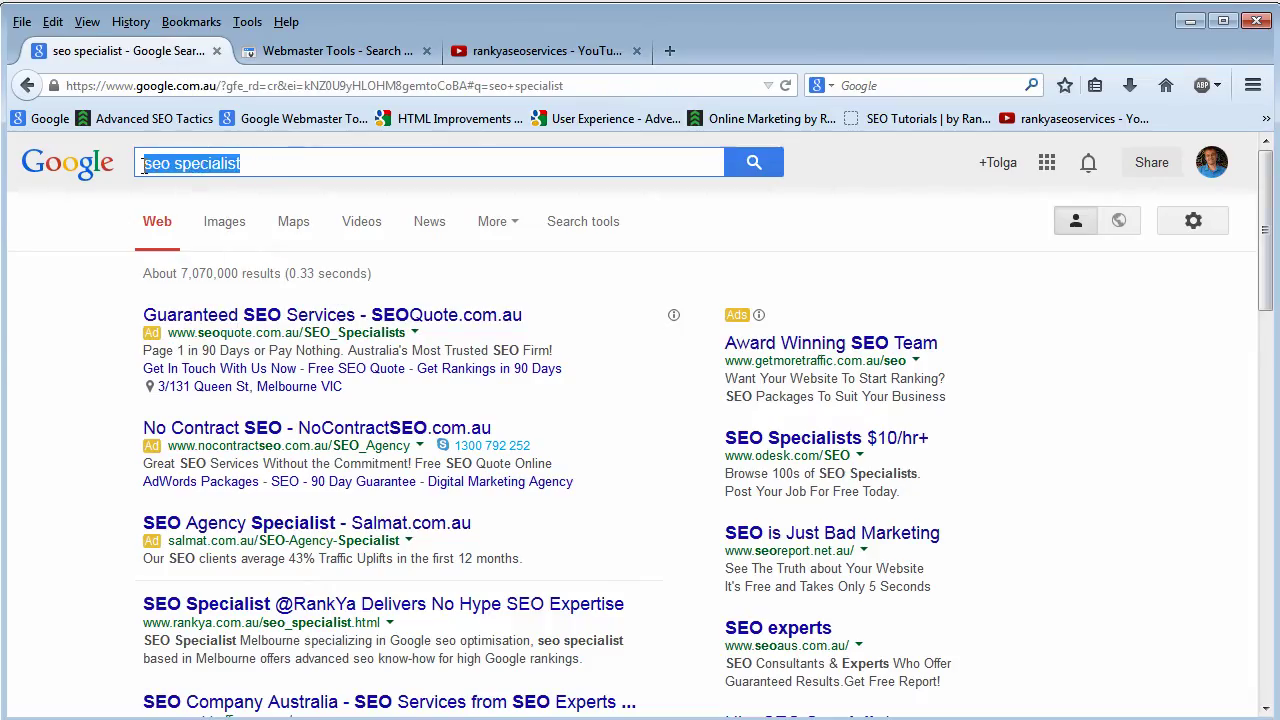
left_click(236, 622)
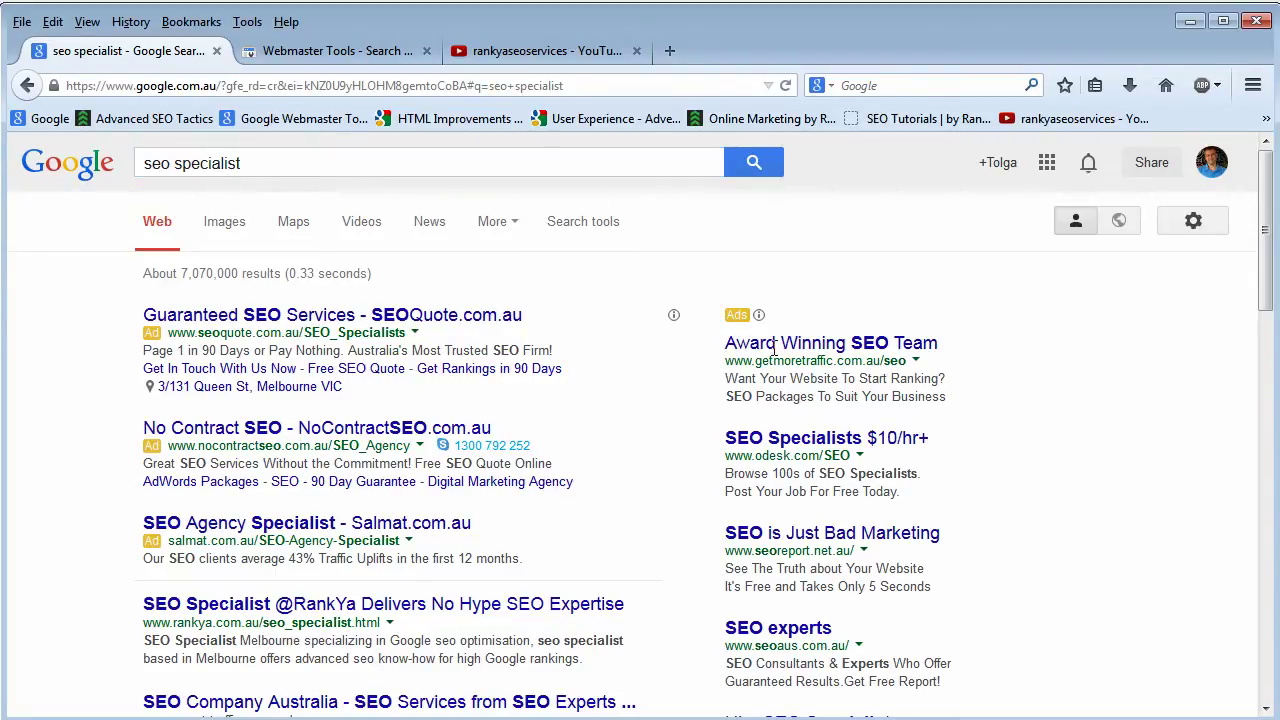
scroll(166, 525, "down", 2)
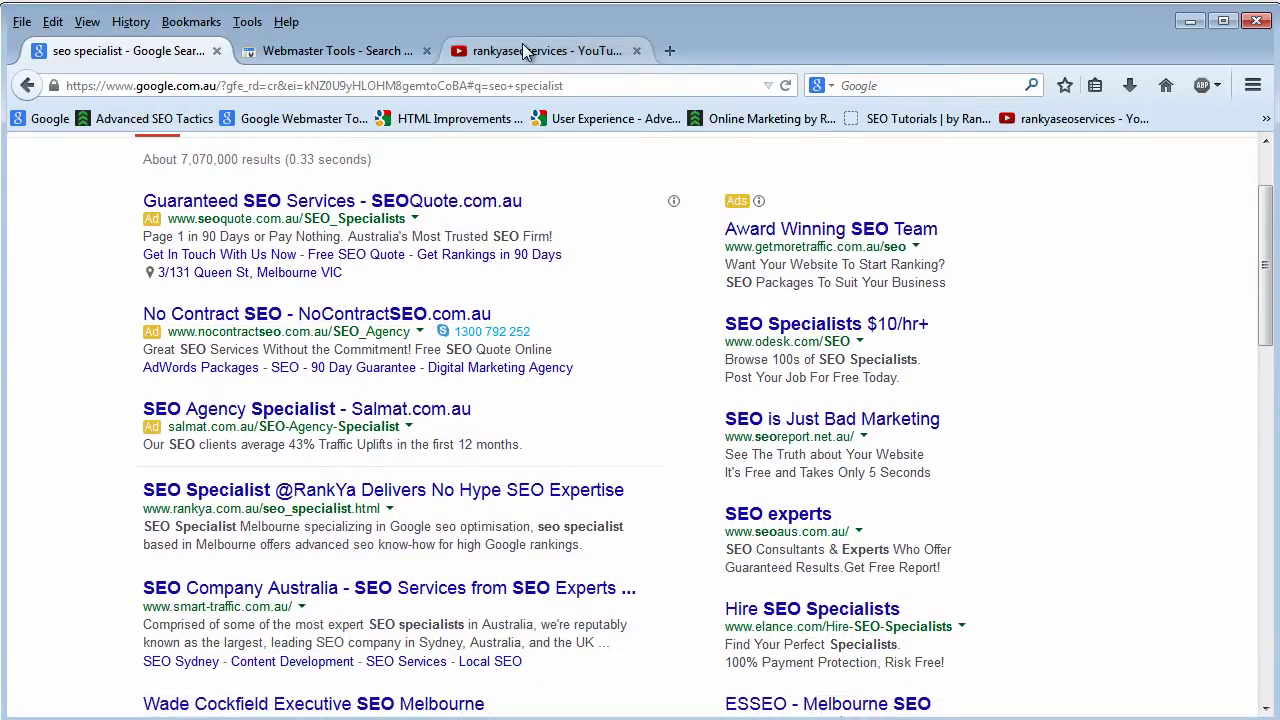
View the Search Queries click figures, then highlight the phrase "seo specialist" in the Google search again
left_click(297, 50)
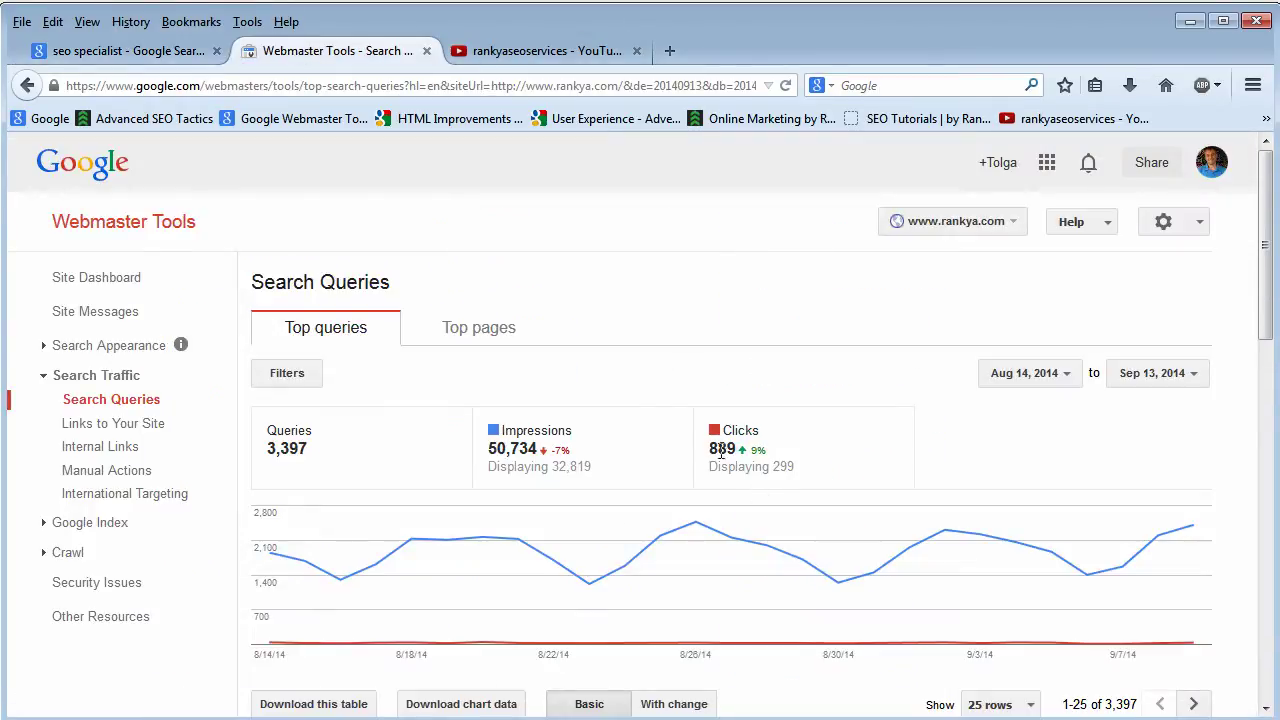
left_click(125, 50)
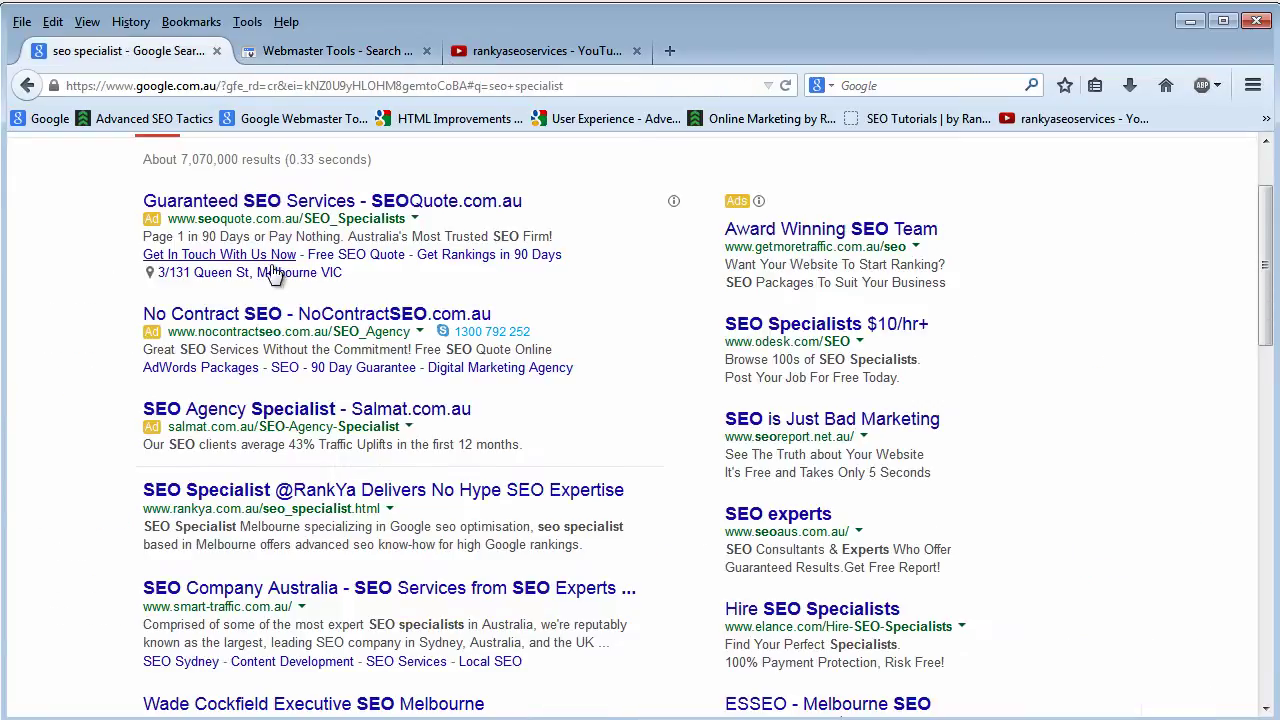
left_click_drag(145, 163, 268, 165)
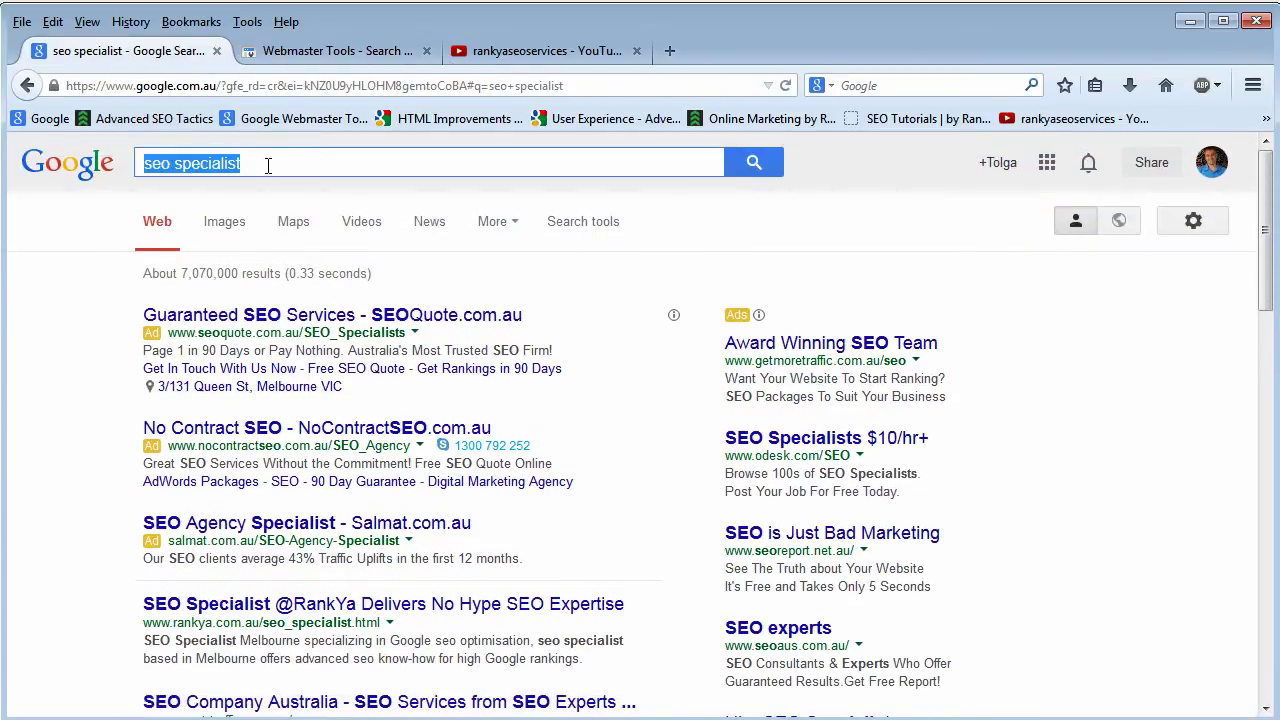
left_click(96, 430)
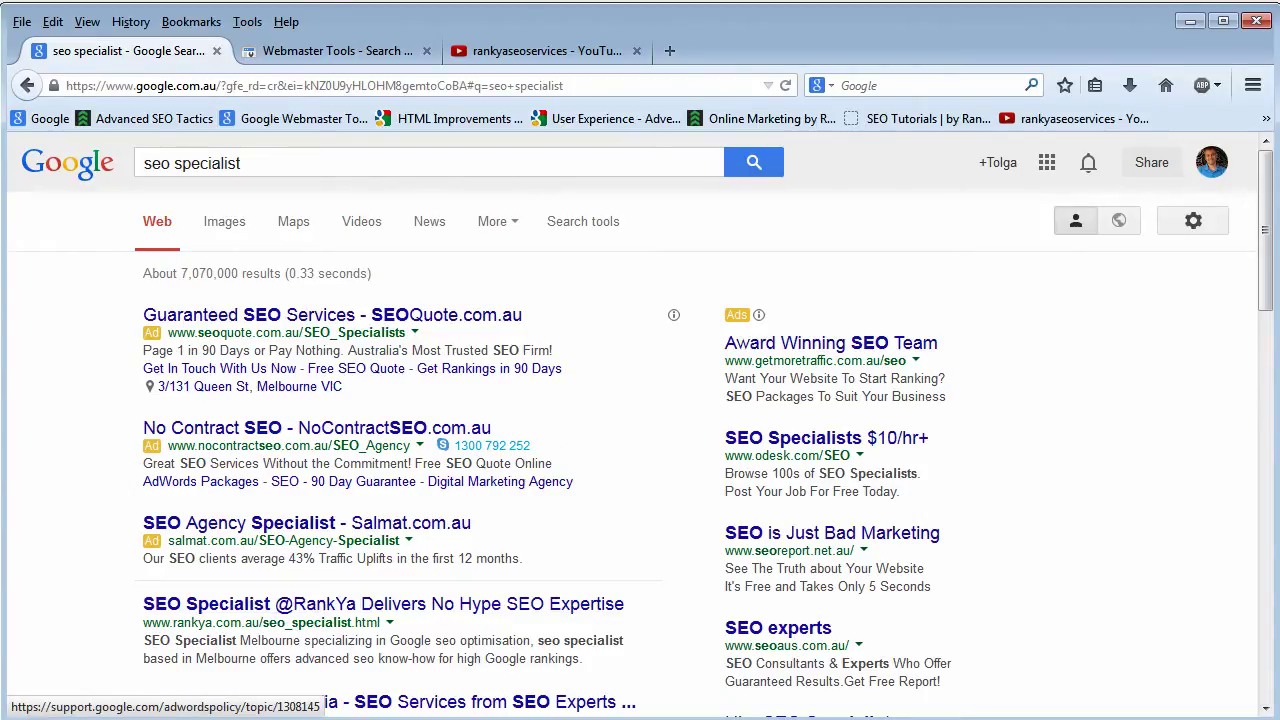
Return to the Search Queries report and highlight the Impressions and Clicks labels for comparison
left_click(333, 51)
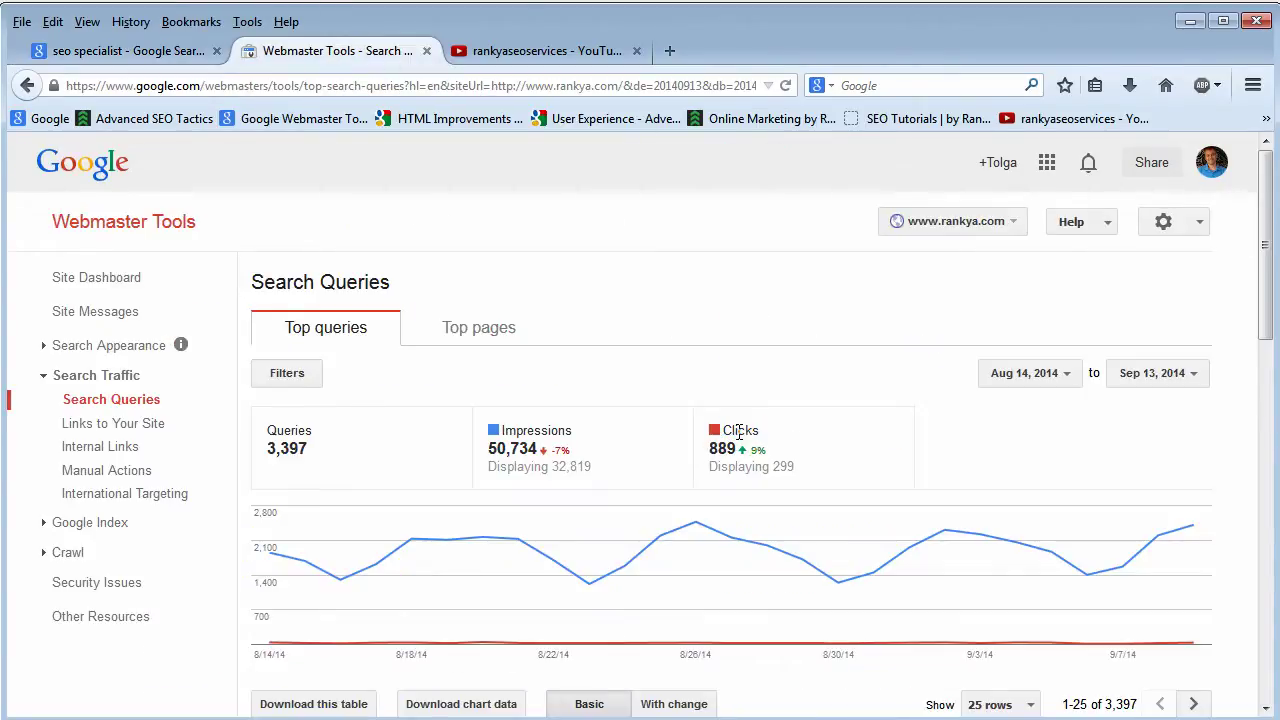
double_click(543, 430)
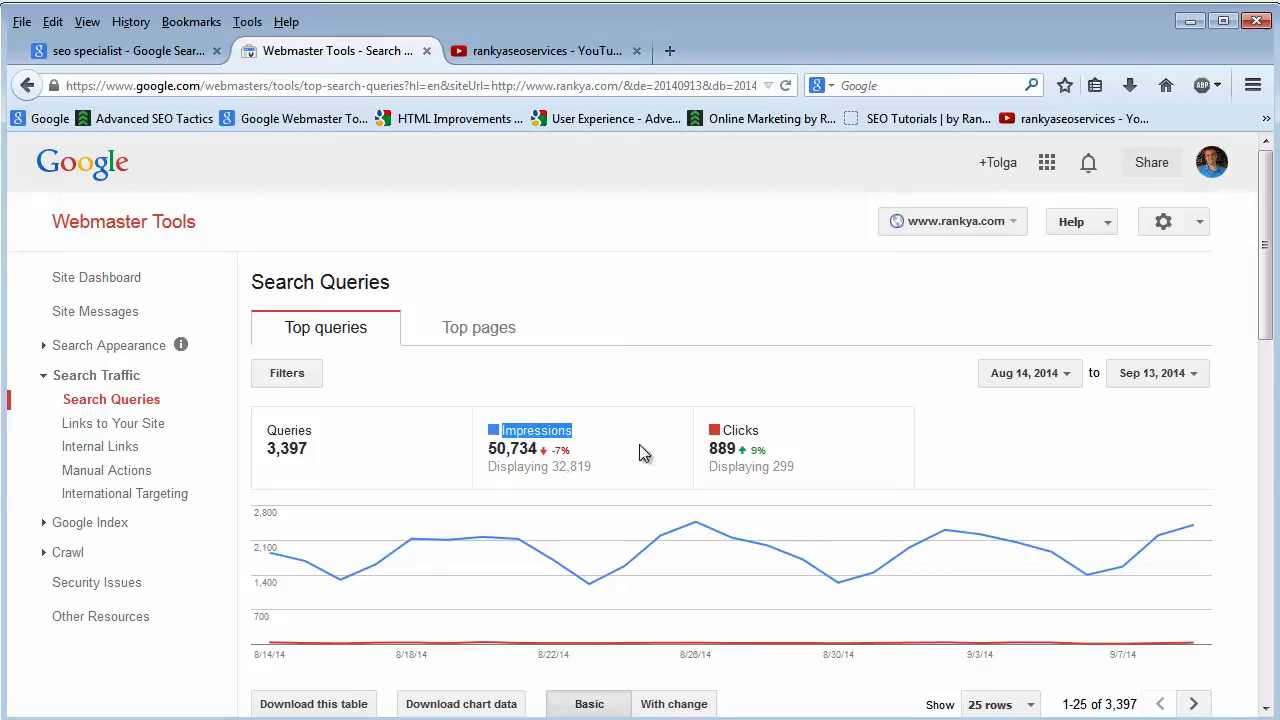
double_click(740, 430)
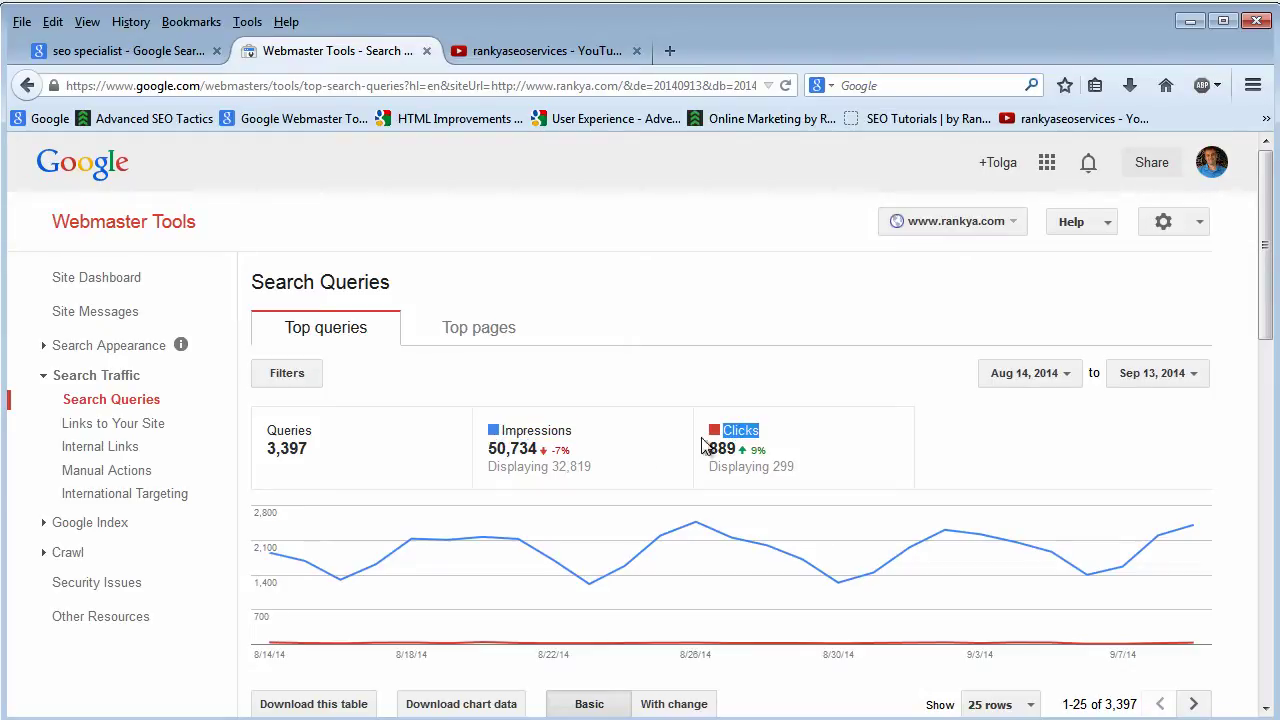
left_click(540, 430)
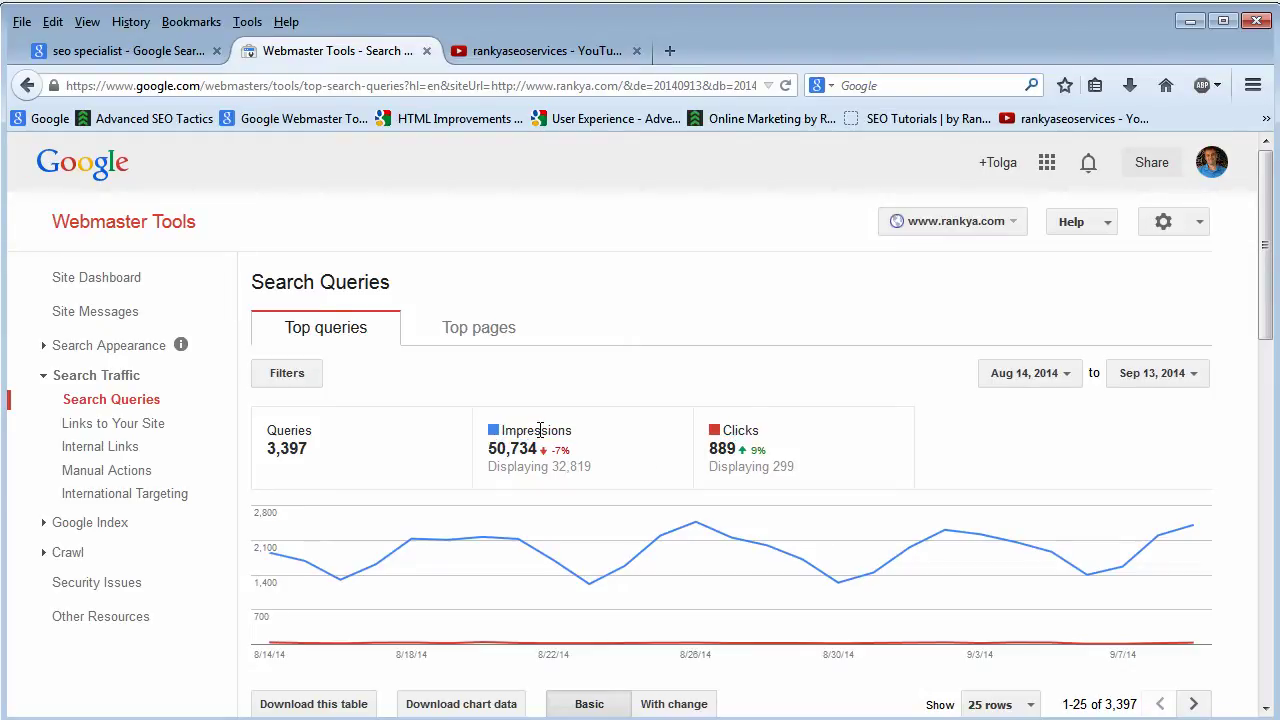
Open the query filters and view the containing / not containing options and the available search types
left_click(290, 378)
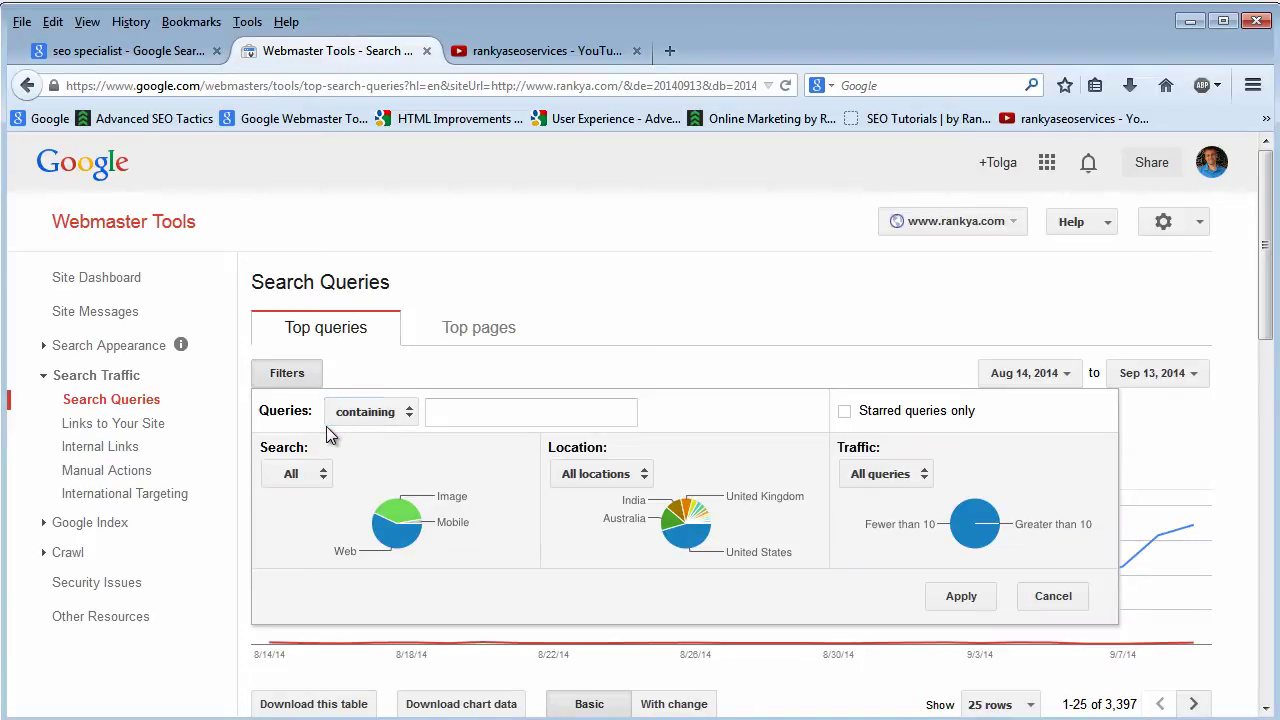
left_click(456, 406)
left_click(456, 408)
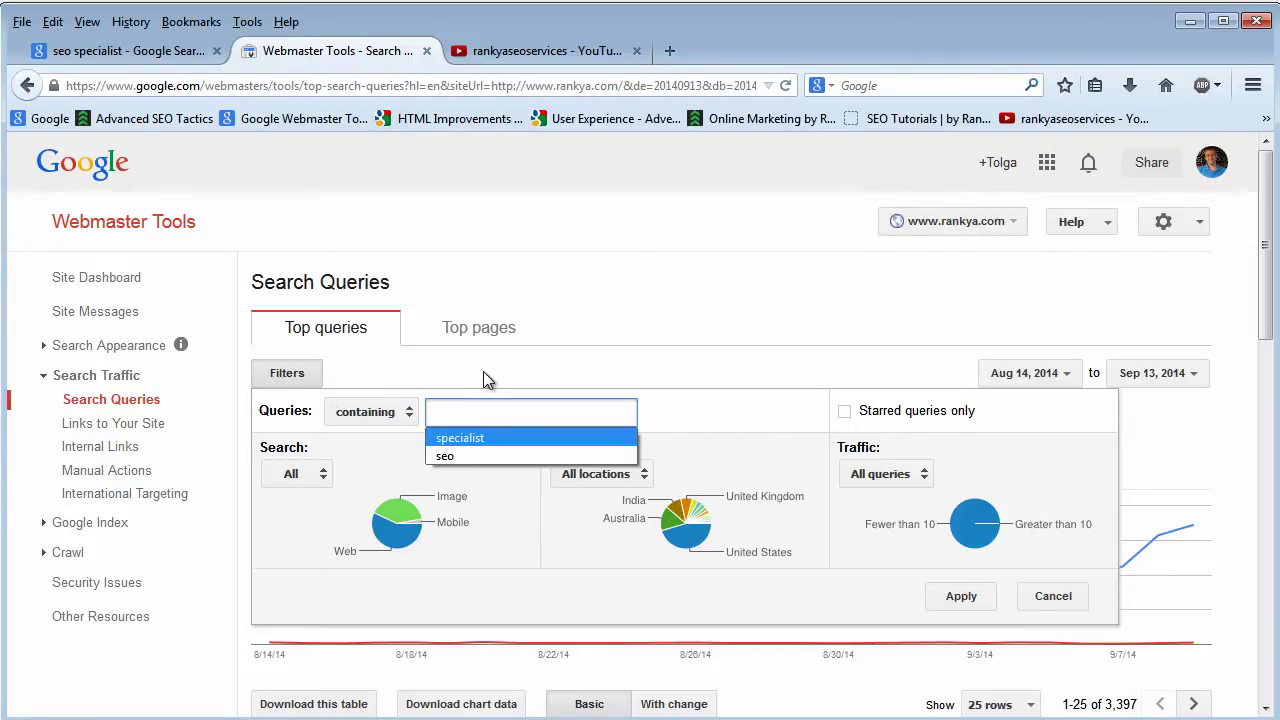
left_click(410, 411)
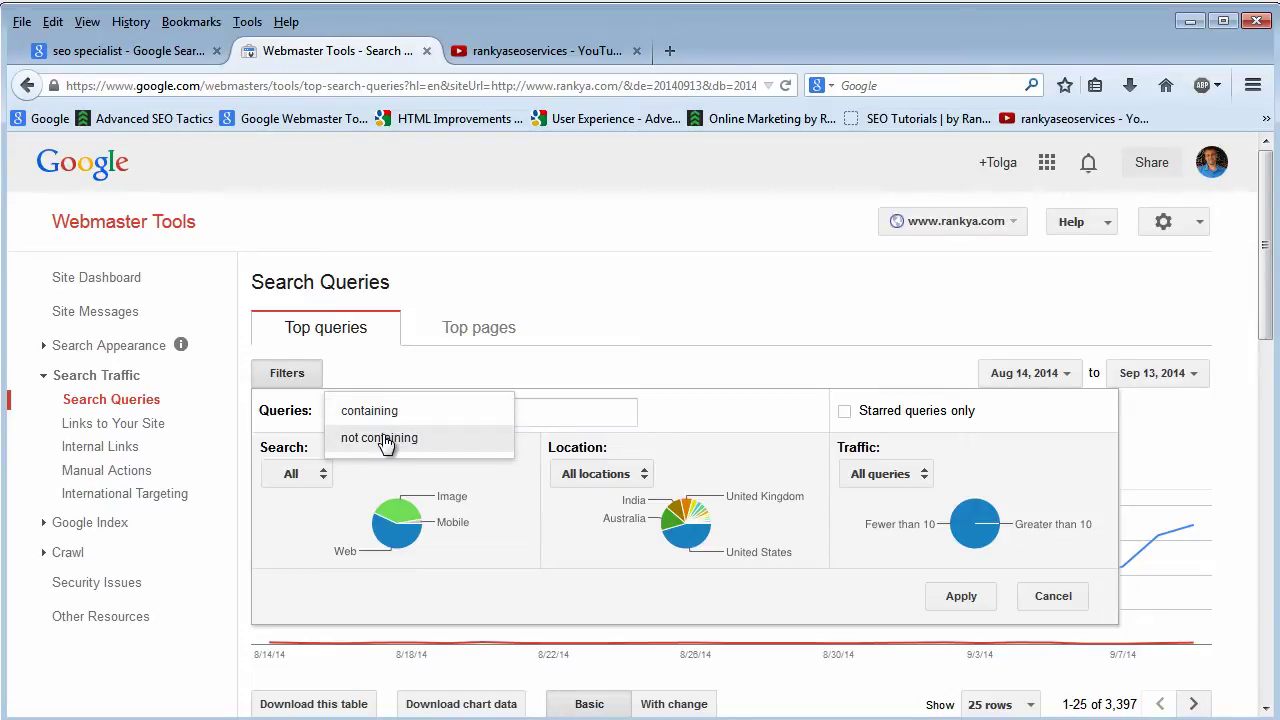
left_click(536, 426)
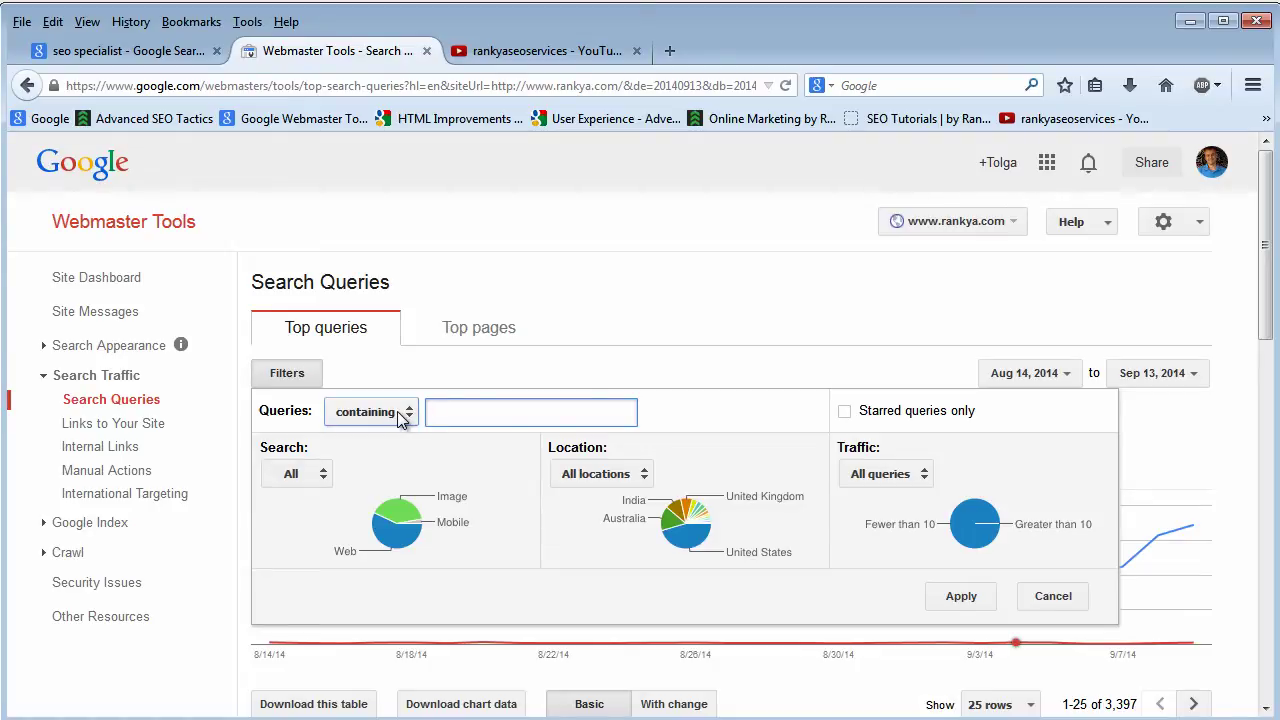
left_click(489, 411)
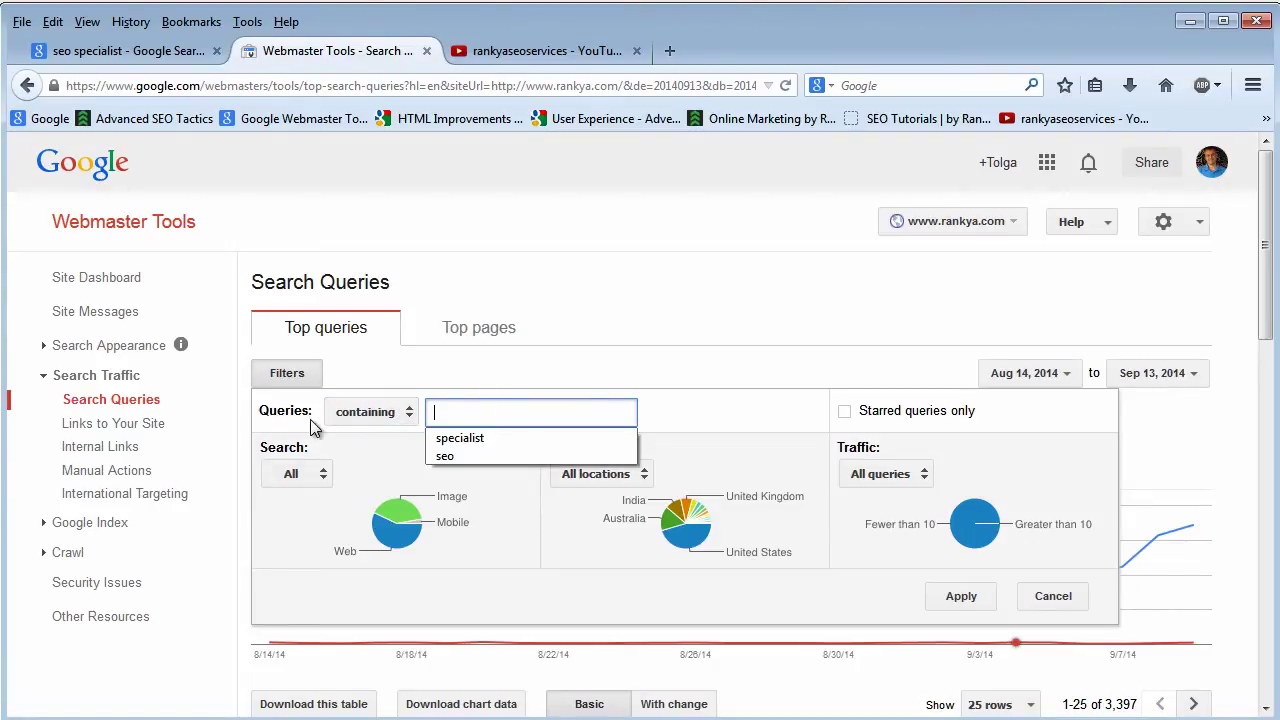
left_click(454, 403)
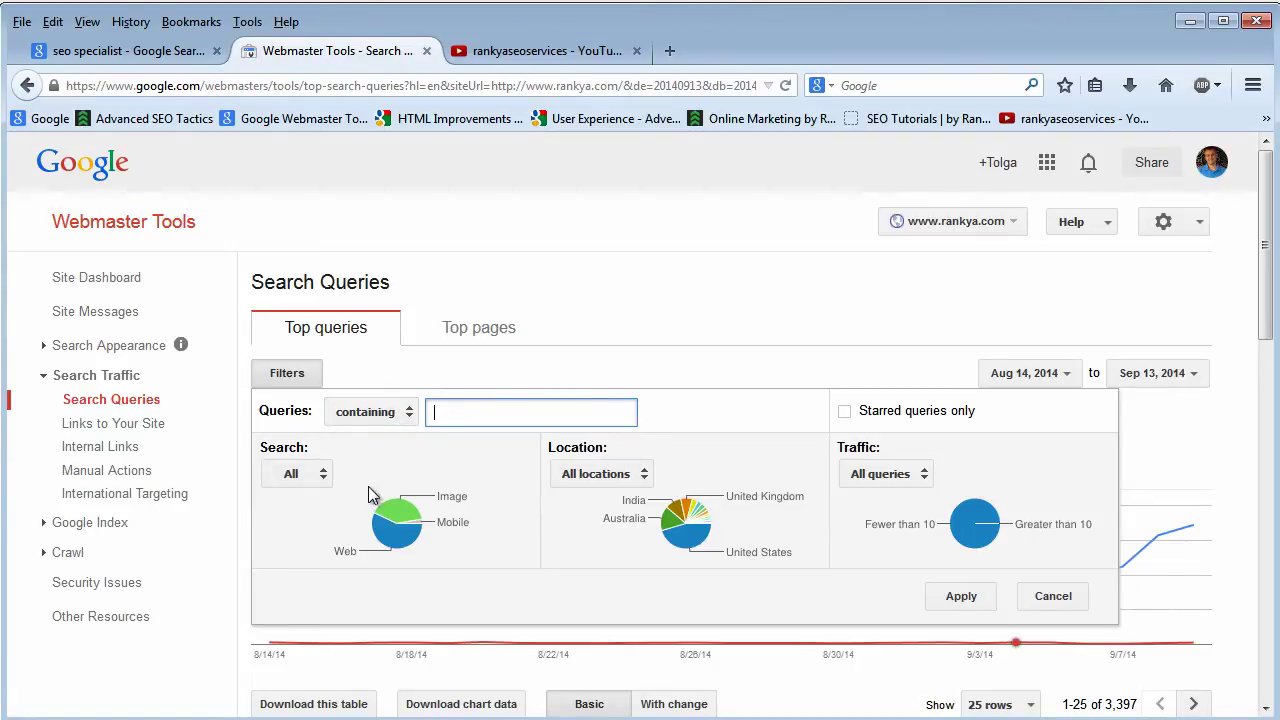
left_click(327, 474)
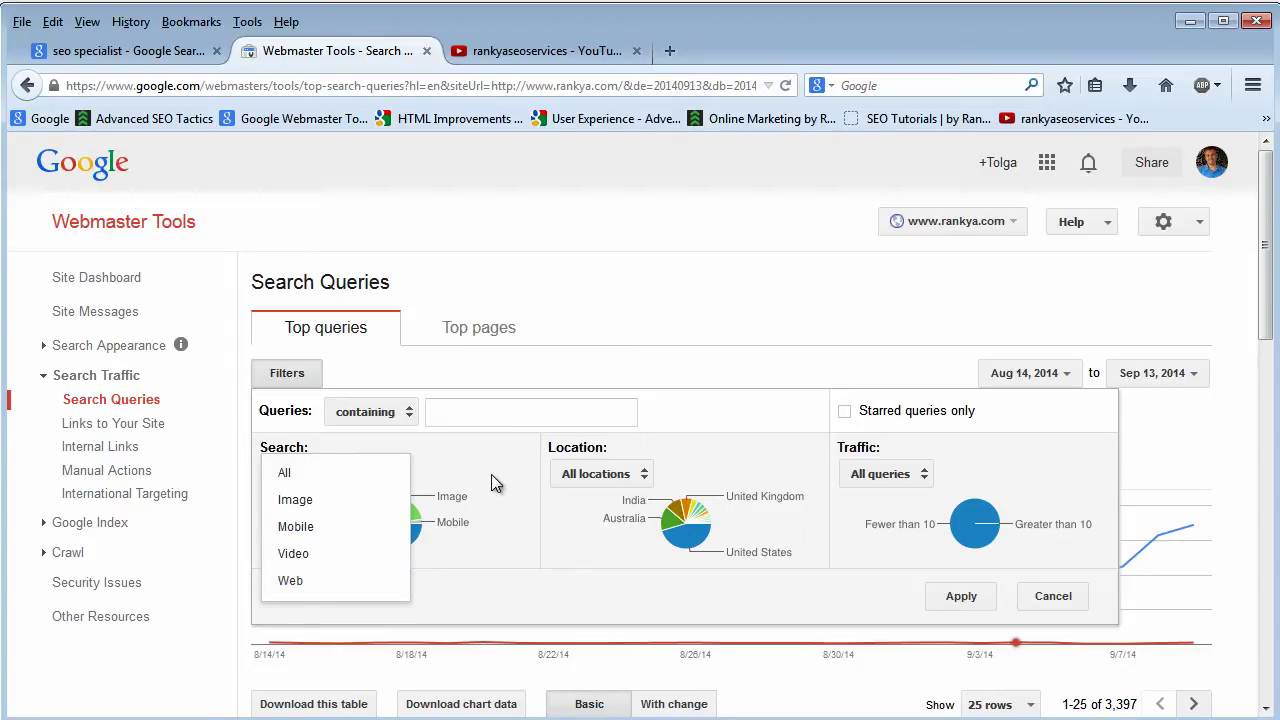
Load the Google homepage in place of the "seo specialist" results, then return to the Search Queries filters
left_click(189, 57)
left_click(189, 57)
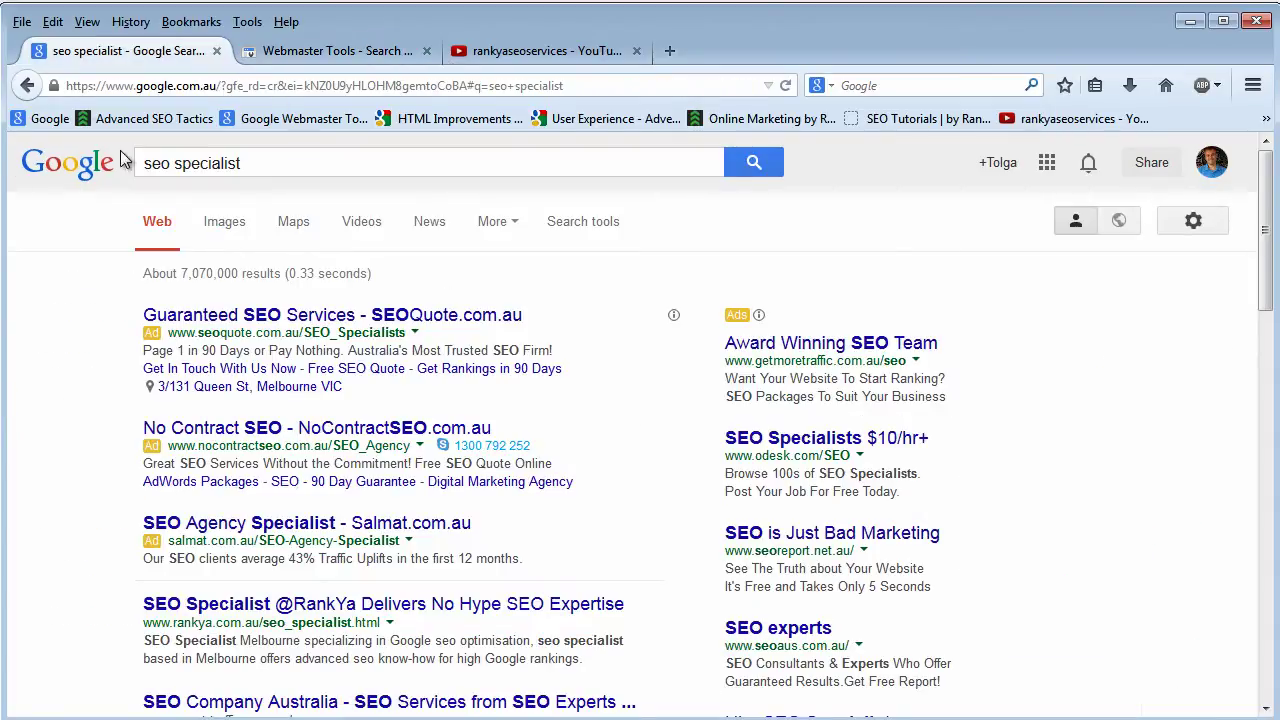
left_click(55, 119)
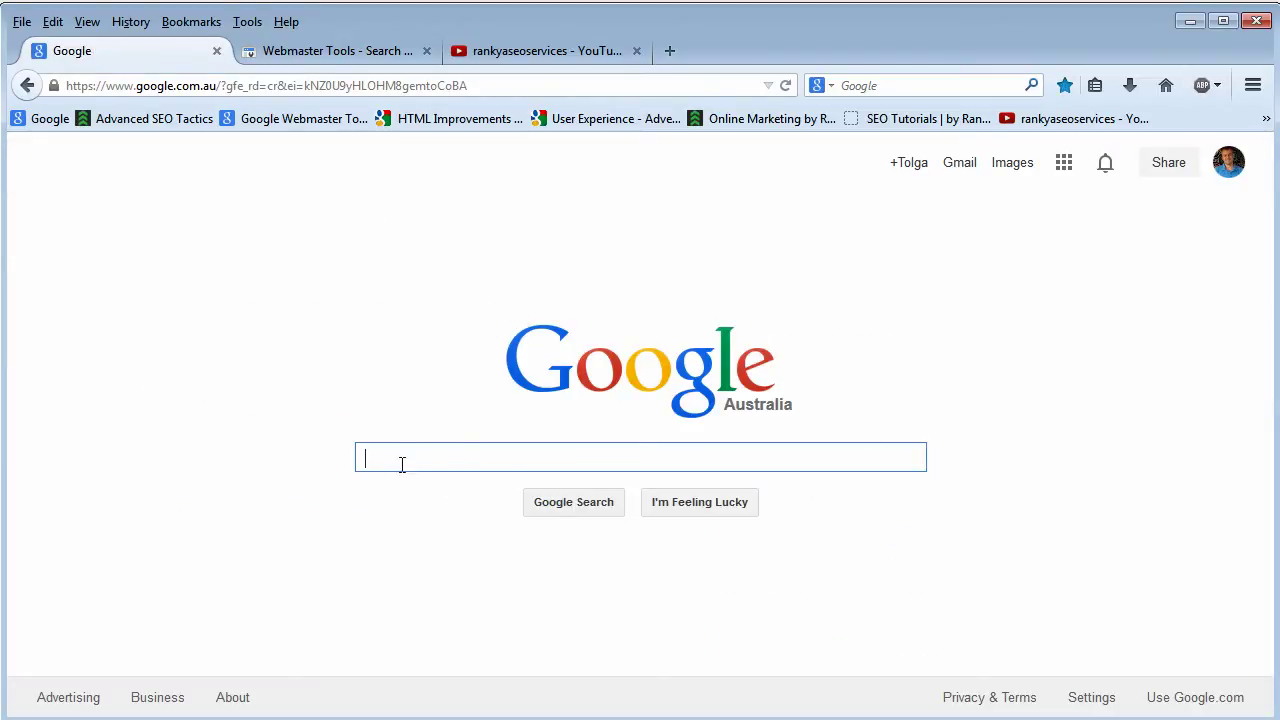
left_click(322, 52)
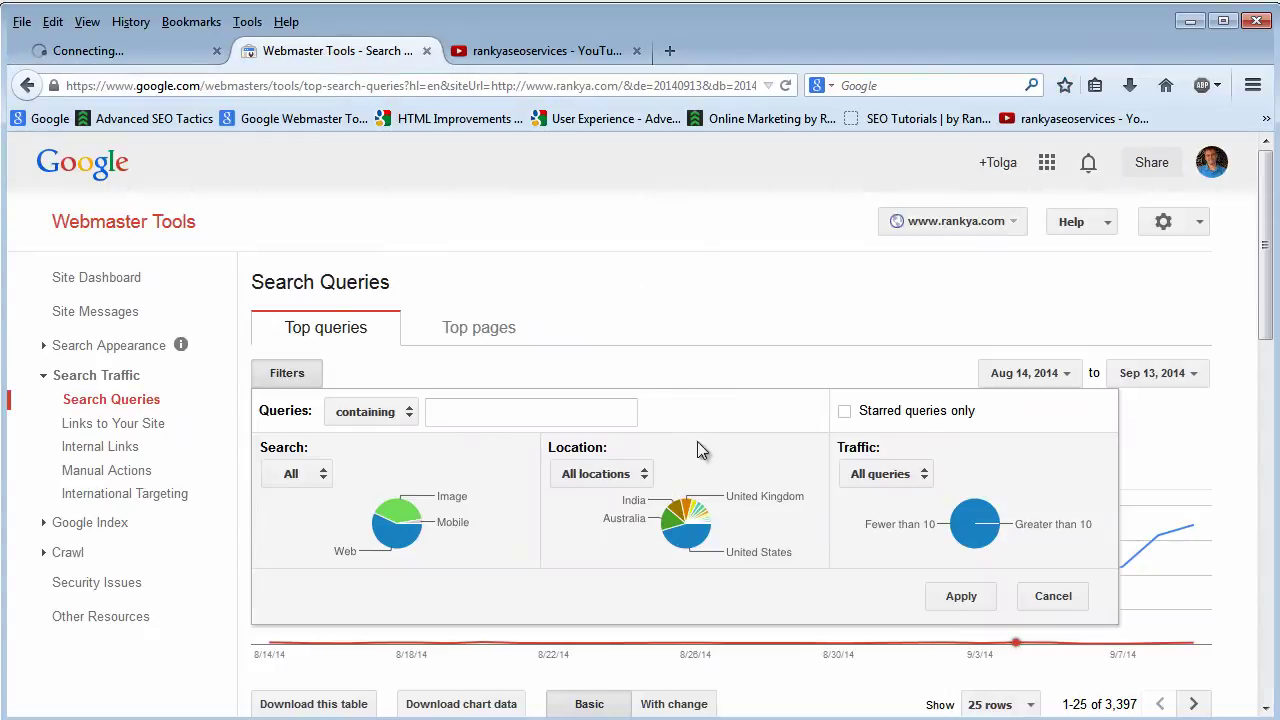
View the Location and Traffic filter options, then close the filters without applying them
left_click(646, 478)
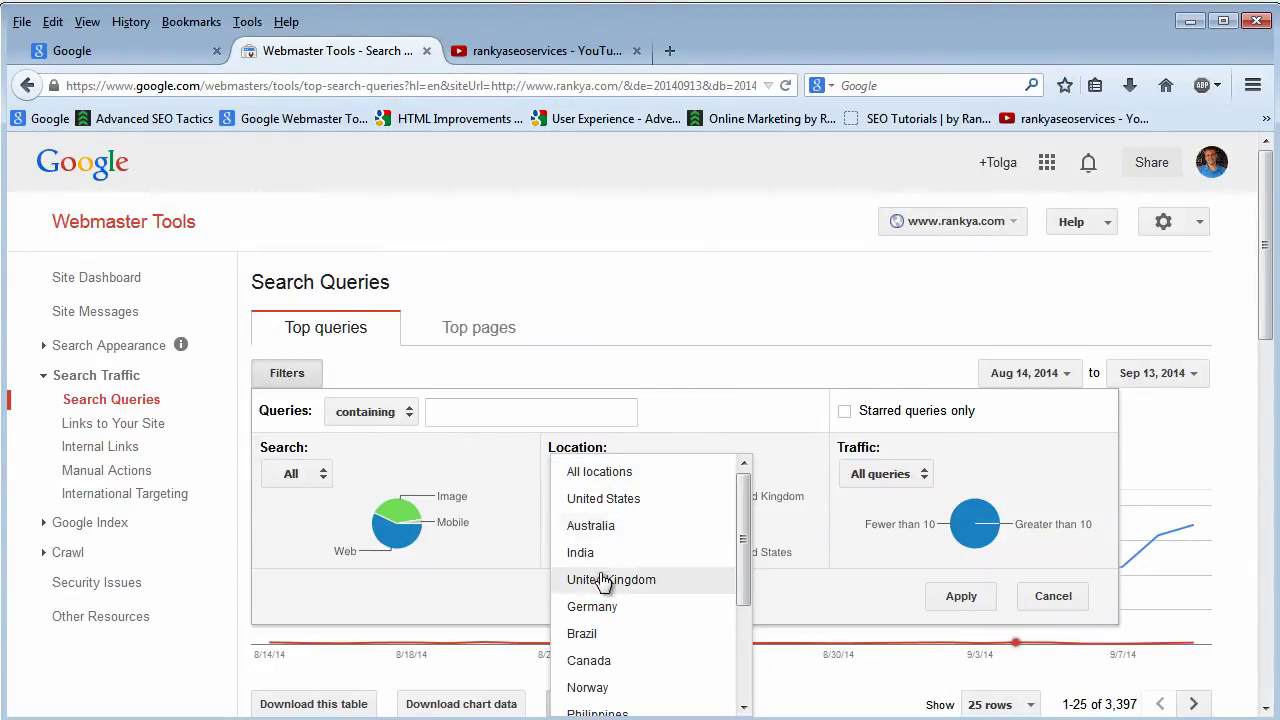
left_click(995, 465)
left_click(924, 478)
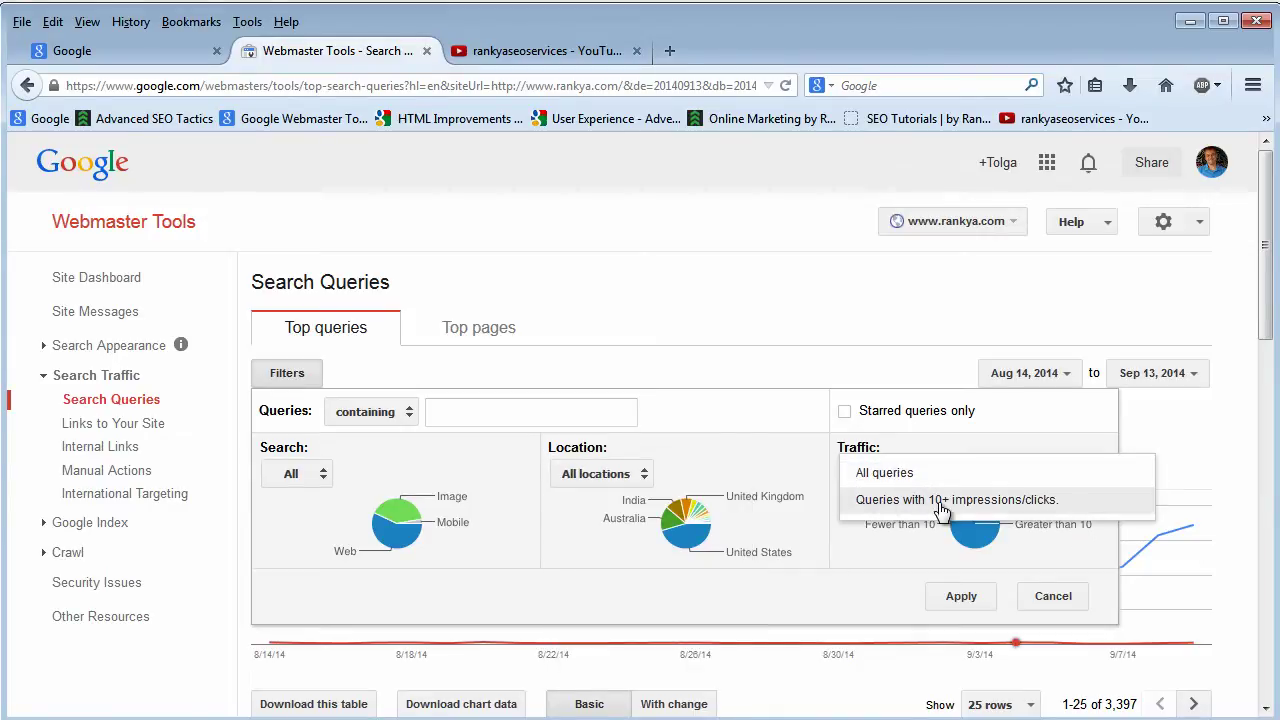
left_click(966, 450)
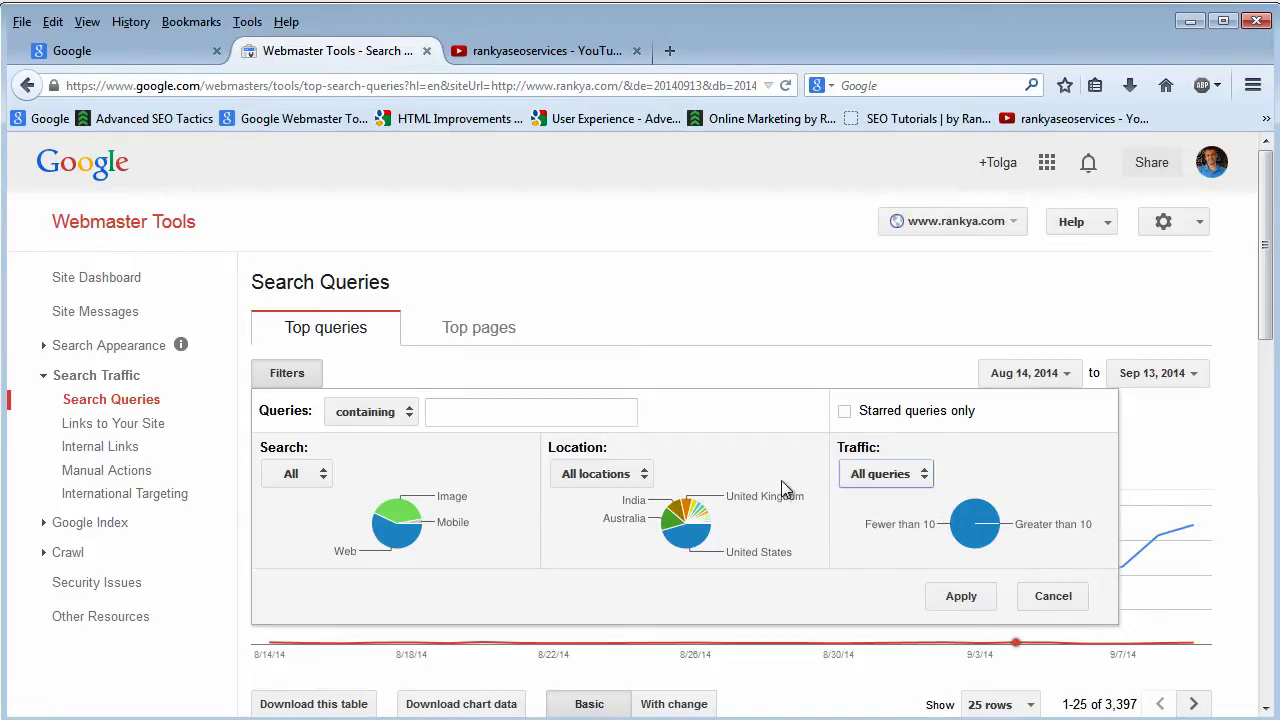
left_click(1053, 597)
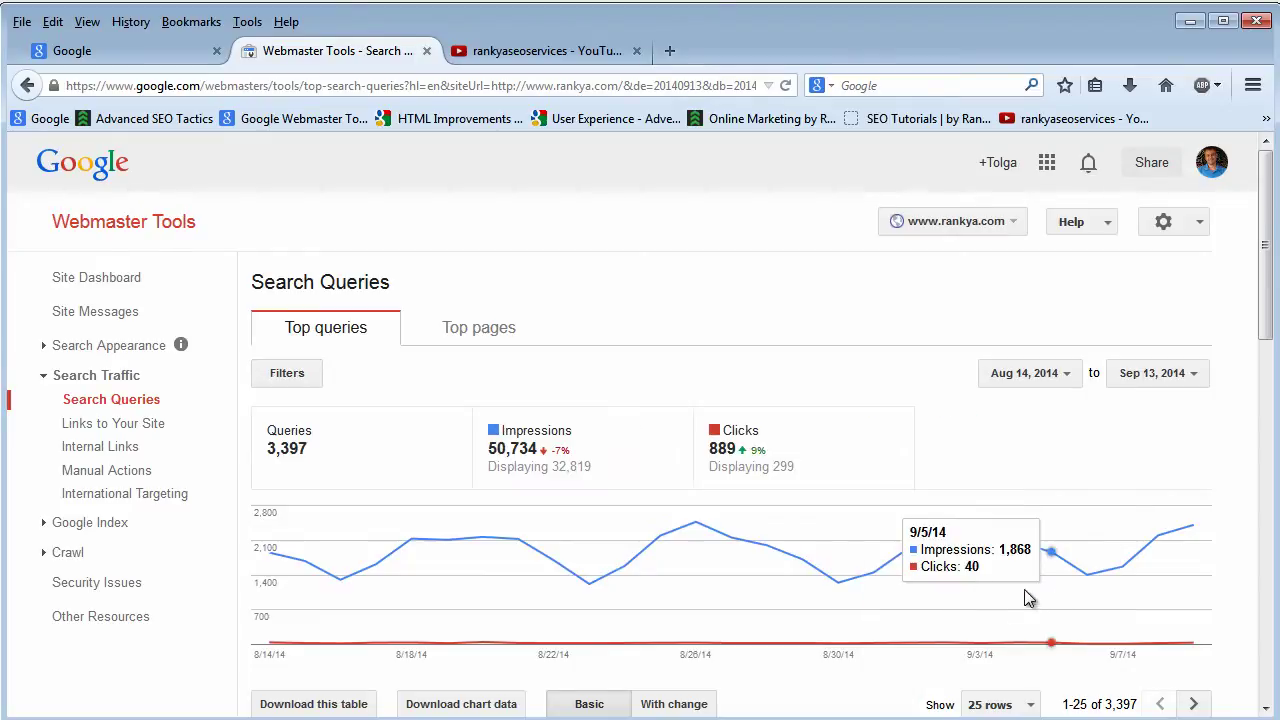
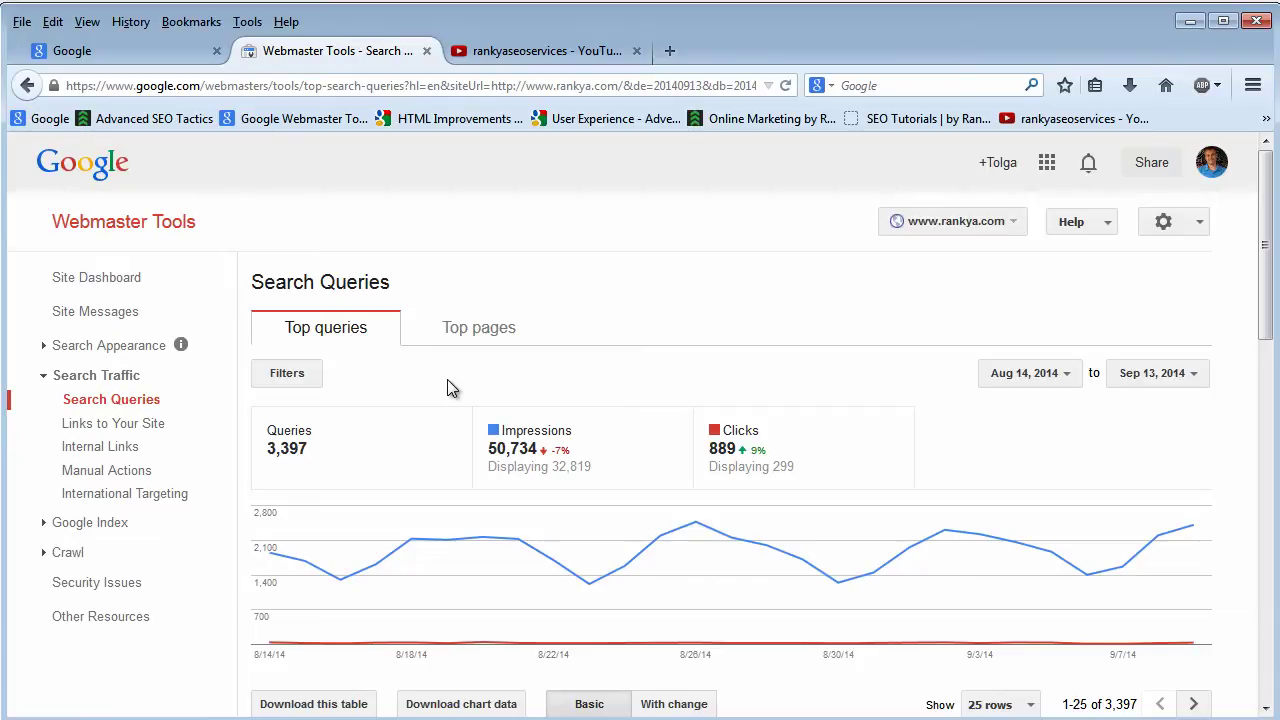
Show the query table with change figures, then restore its basic view
scroll(447, 379, "down", 2)
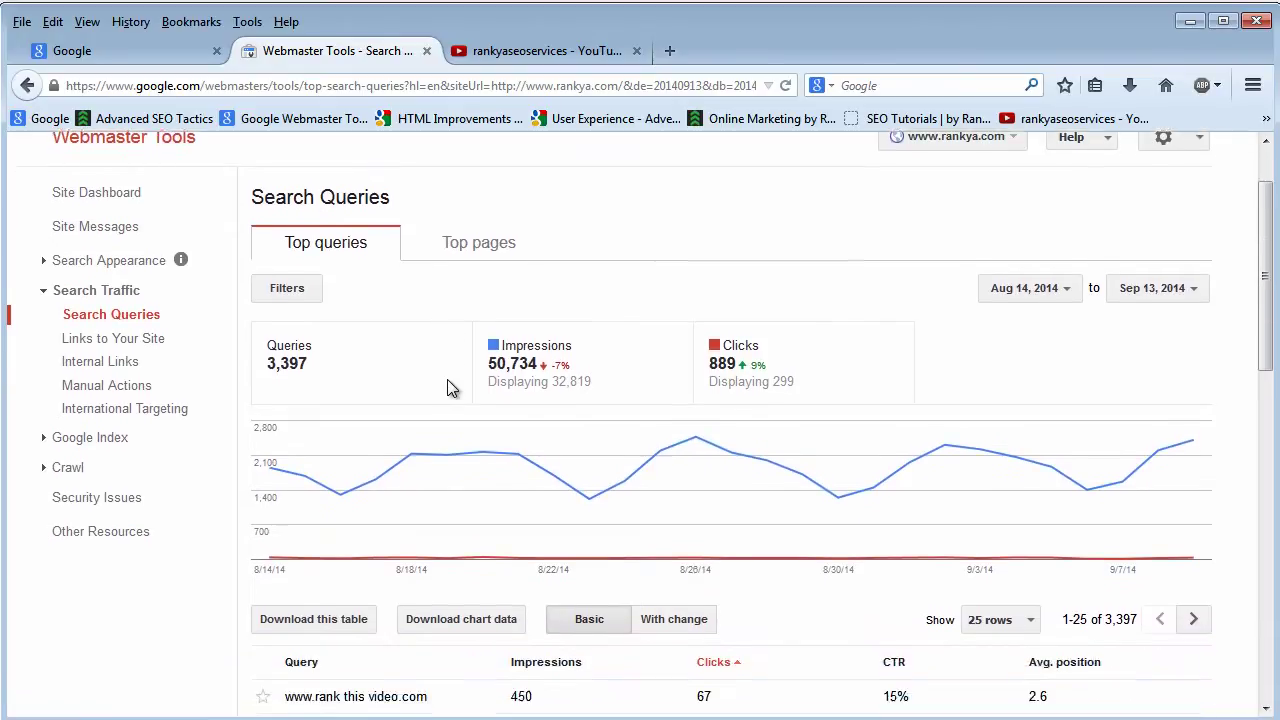
scroll(434, 289, "down", 2)
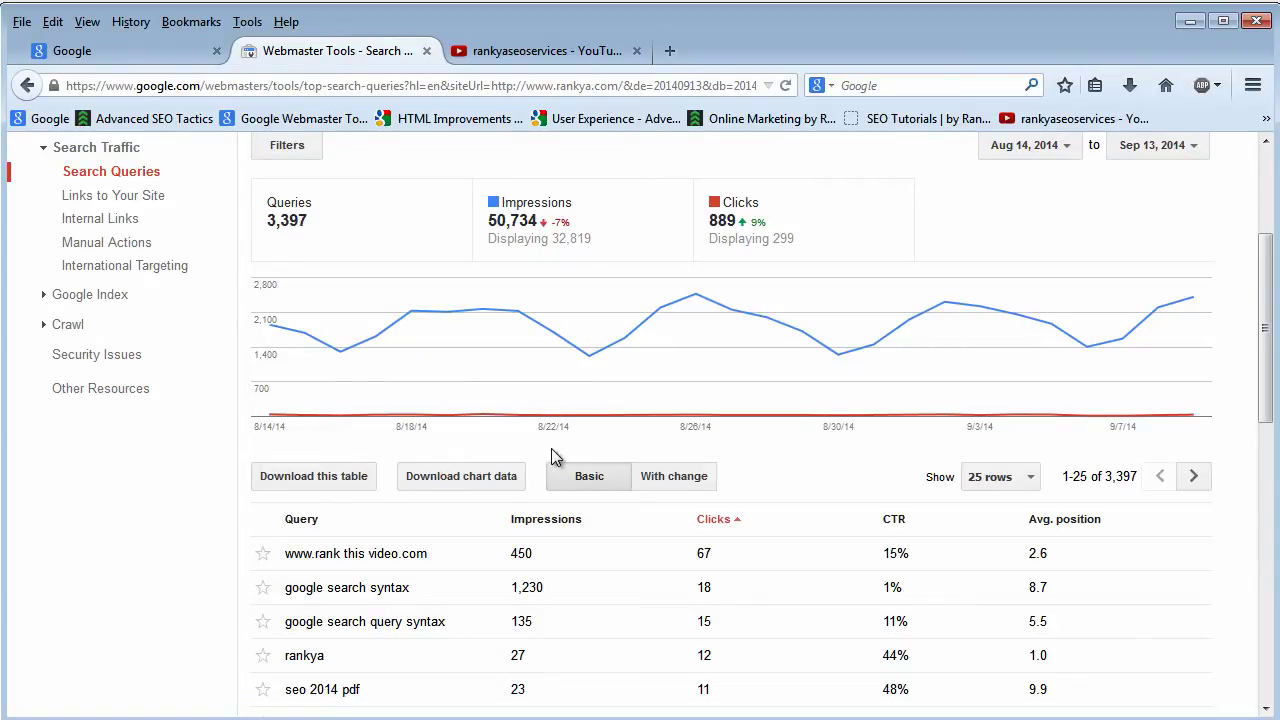
left_click(659, 482)
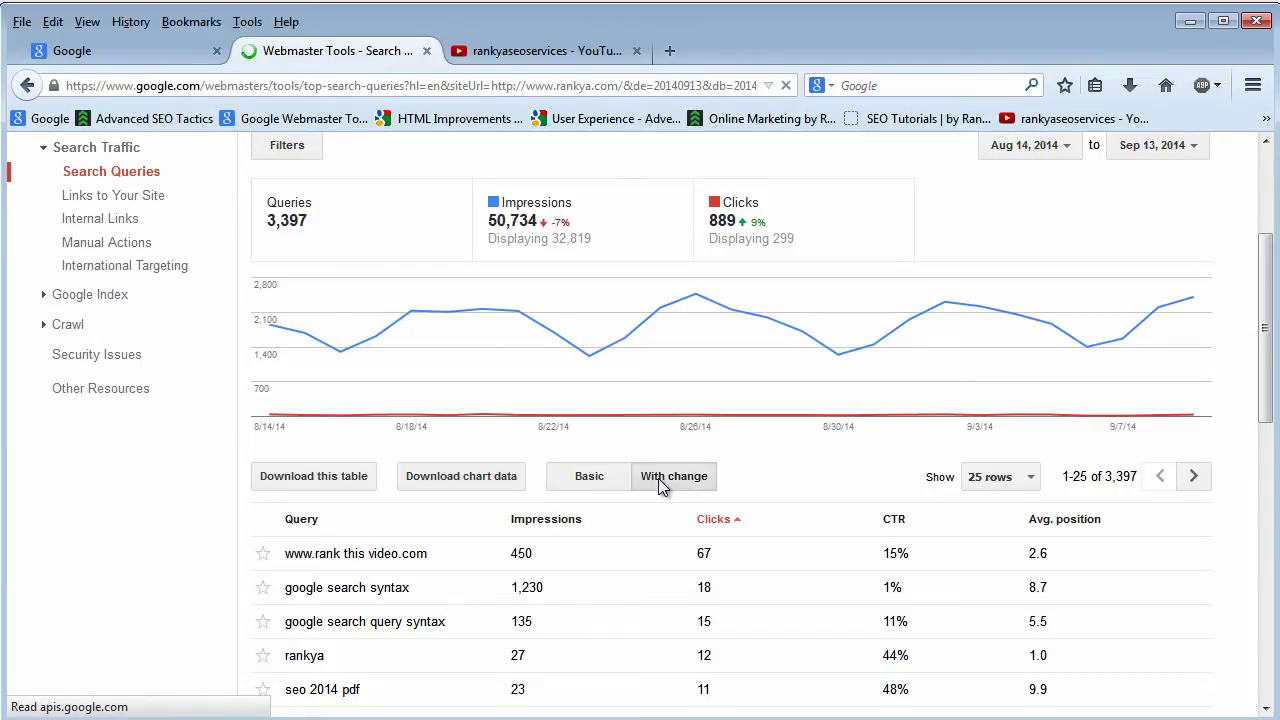
scroll(657, 486, "down", 3)
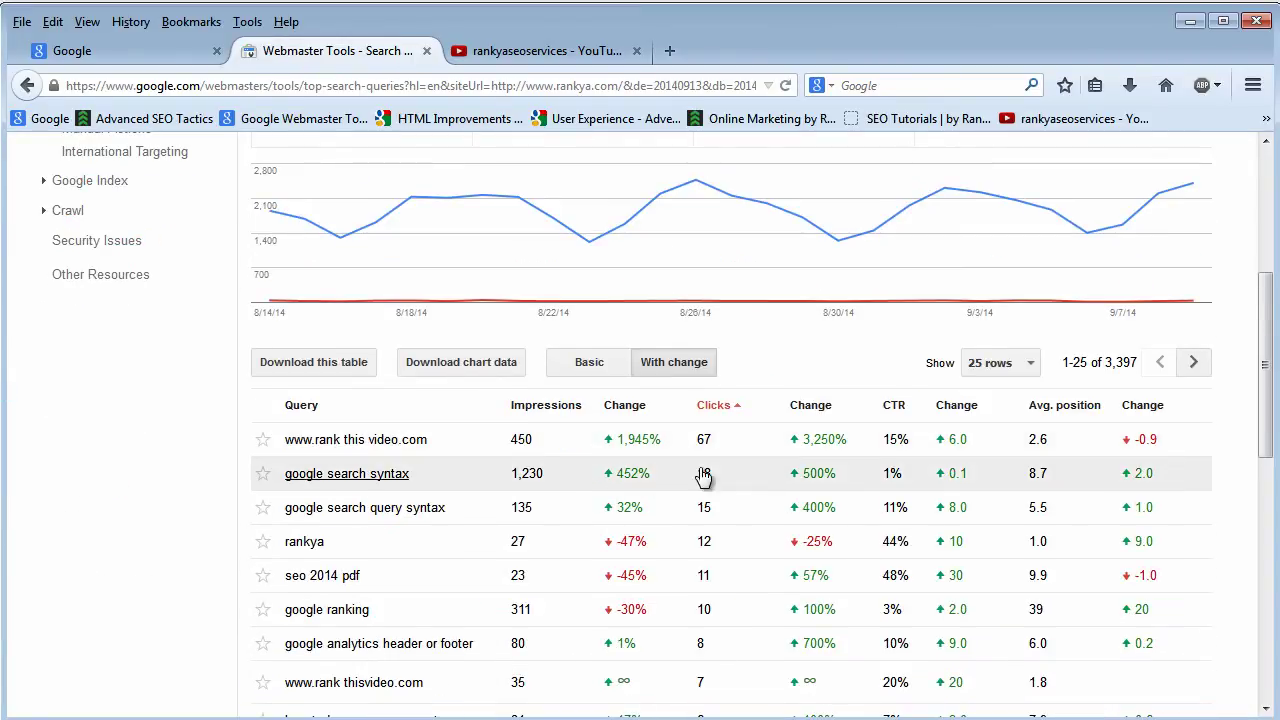
left_click(578, 366)
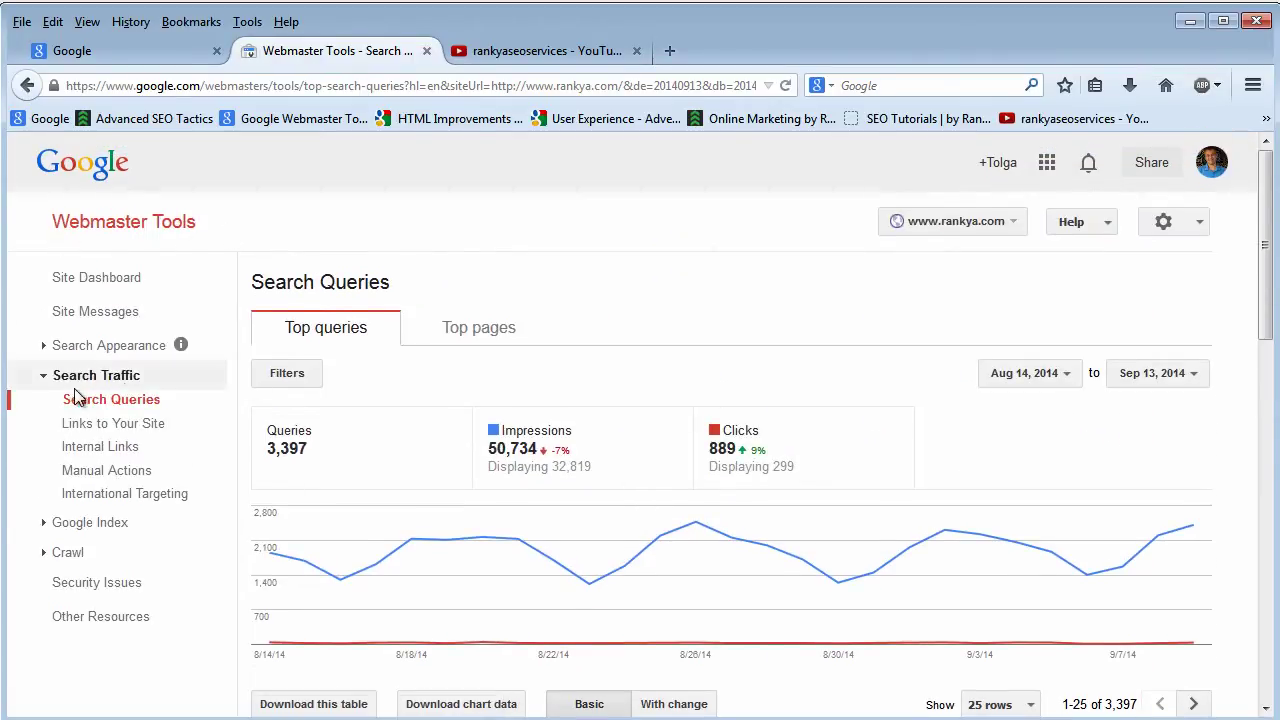
Highlight the impressions and clicks figures of the query "google search syntax" in the table
scroll(449, 440, "down", 5)
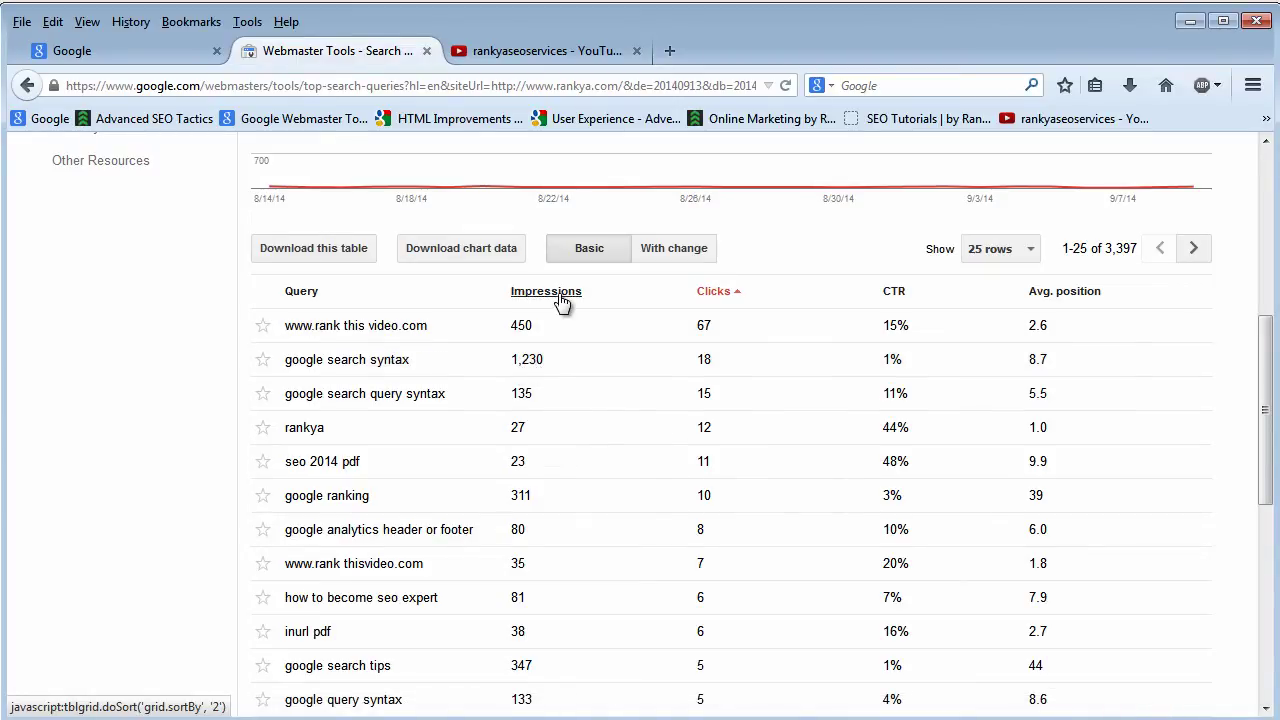
left_click_drag(507, 364, 559, 365)
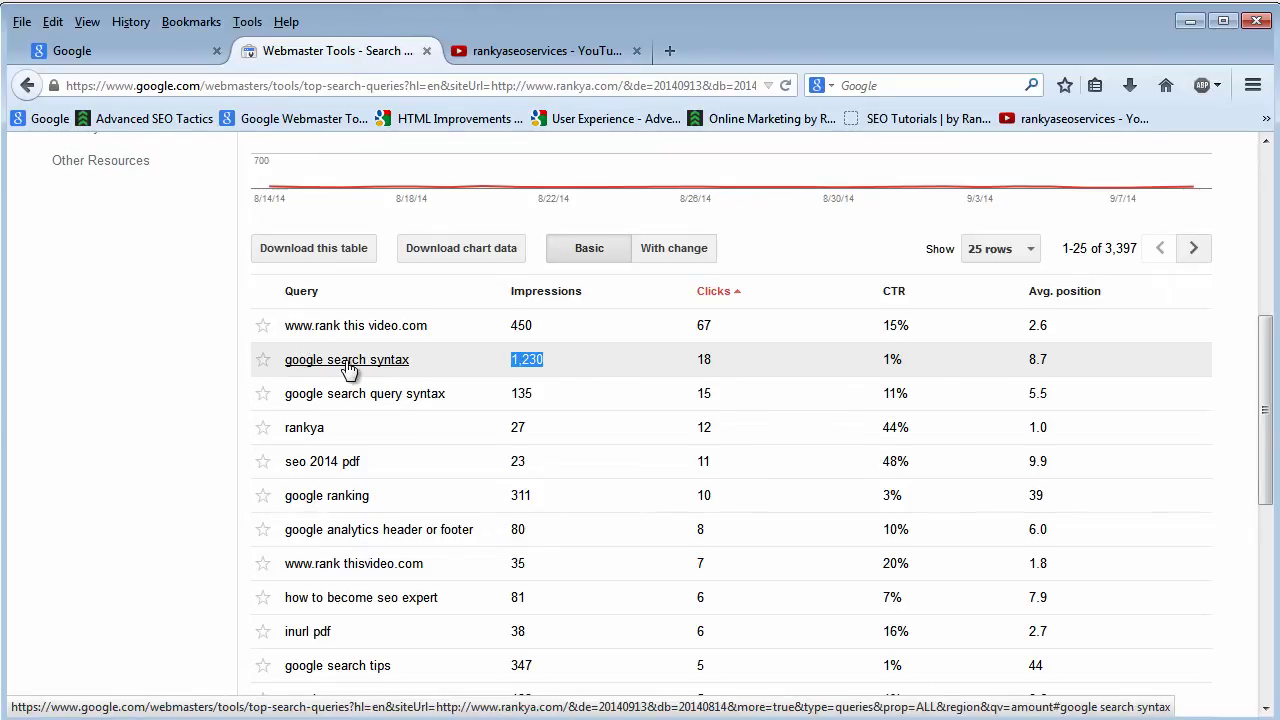
double_click(704, 364)
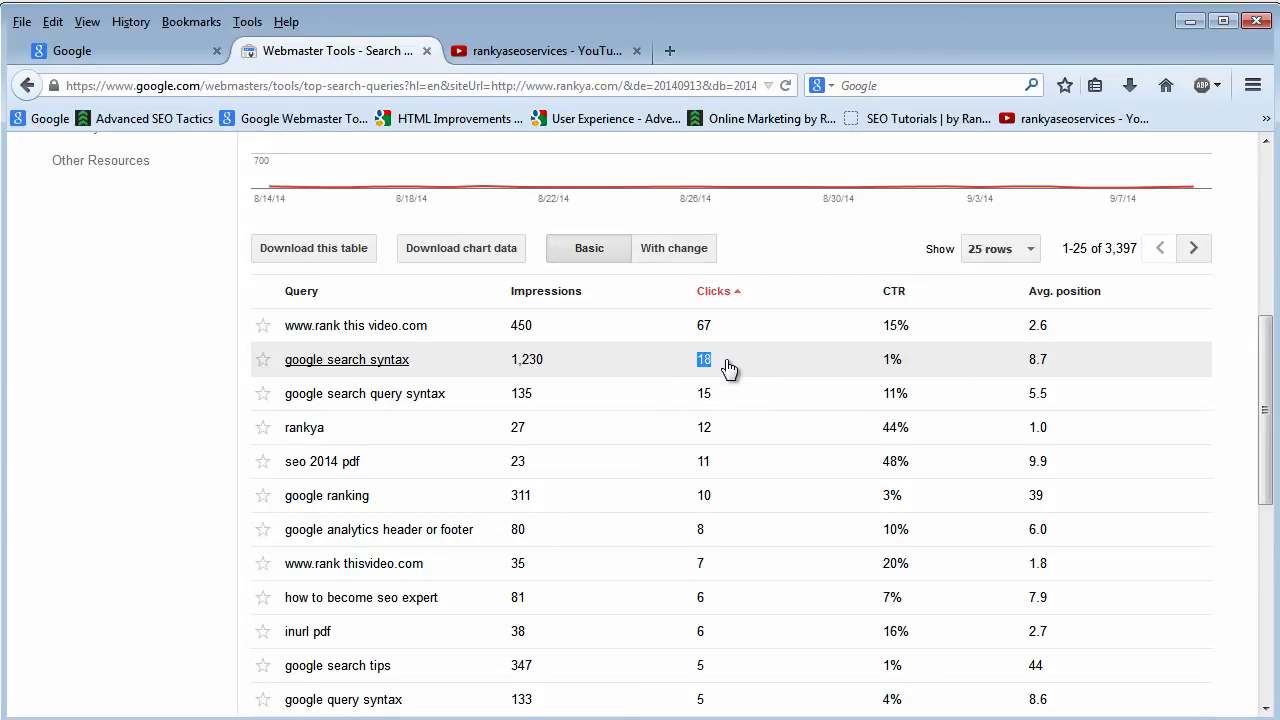
View the query details for "google search syntax", then go back to the query table and highlight its impressions figure
left_click(729, 367)
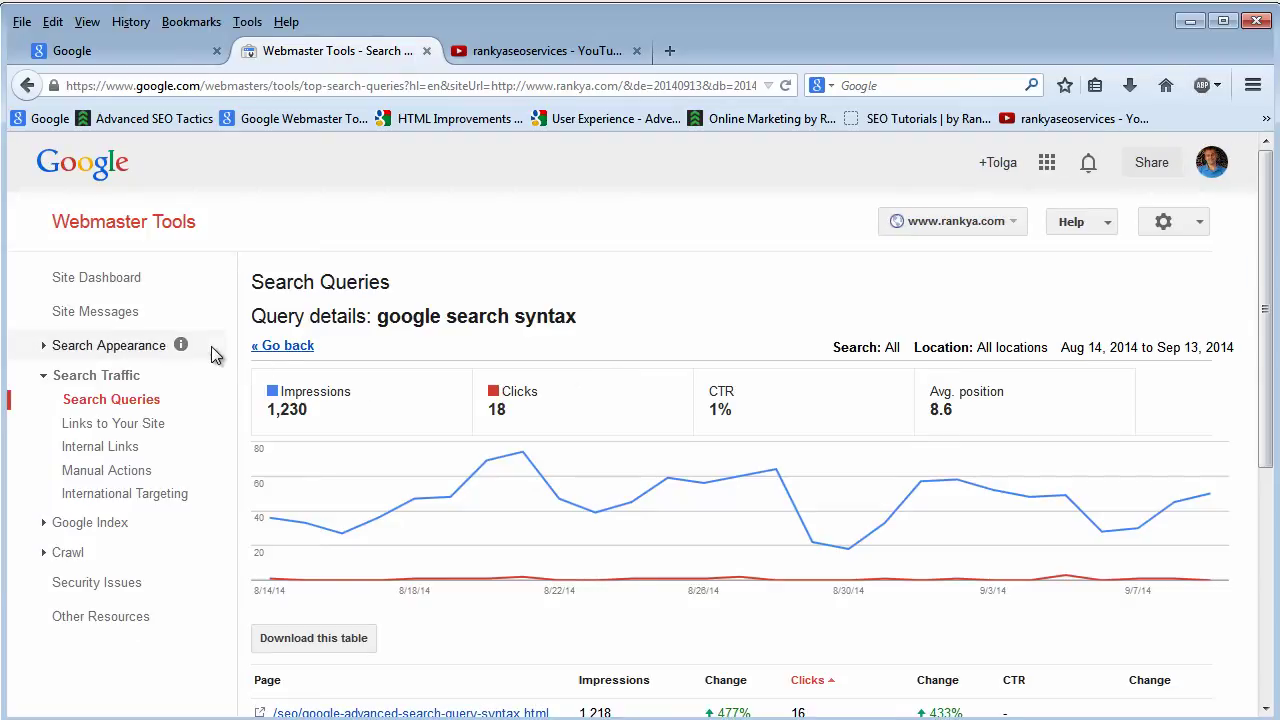
left_click(283, 347)
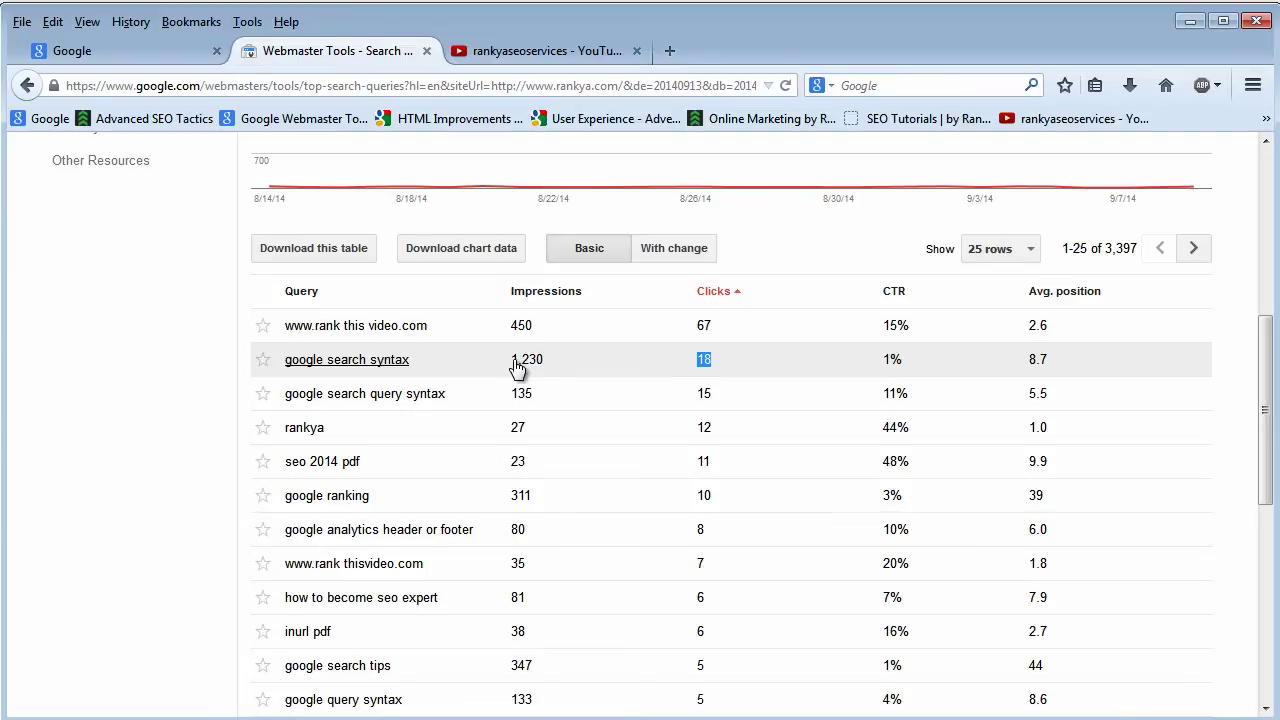
left_click_drag(513, 365, 587, 370)
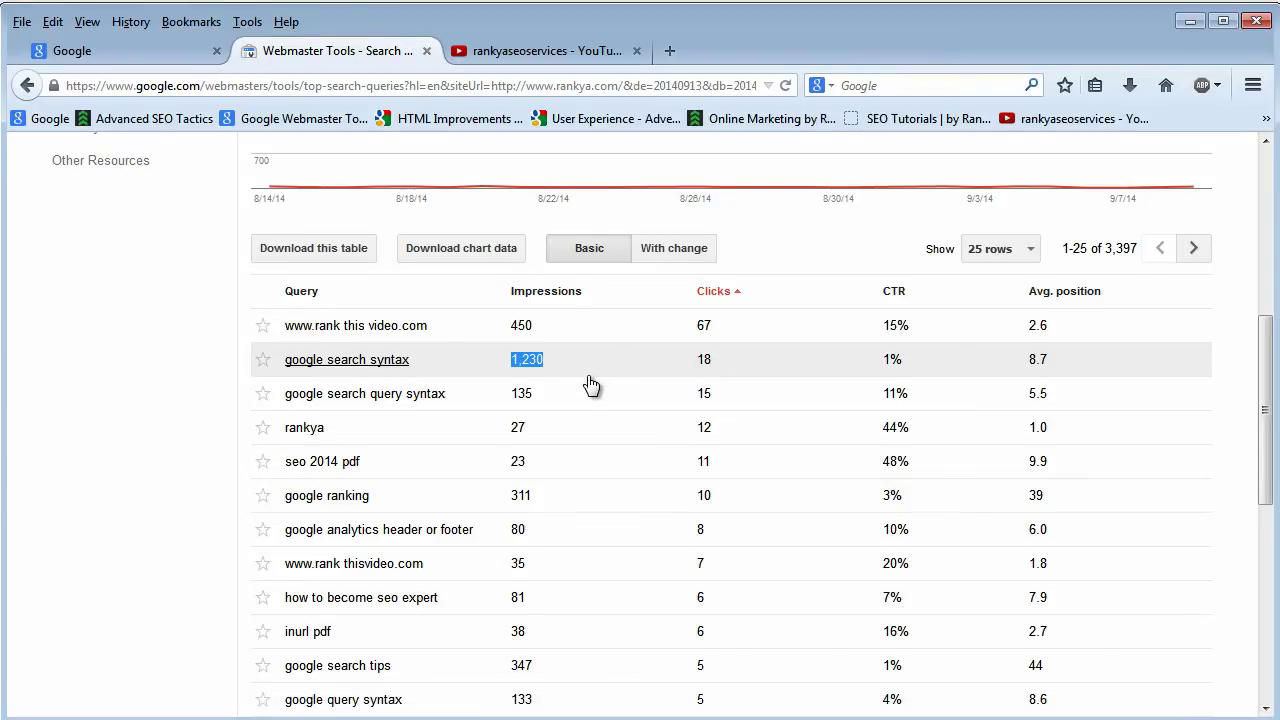
Switch the report to Top pages and examine the /seo/google-advanced-search-query-syntax.html entry
scroll(591, 386, "up", 5)
scroll(406, 466, "down", 5)
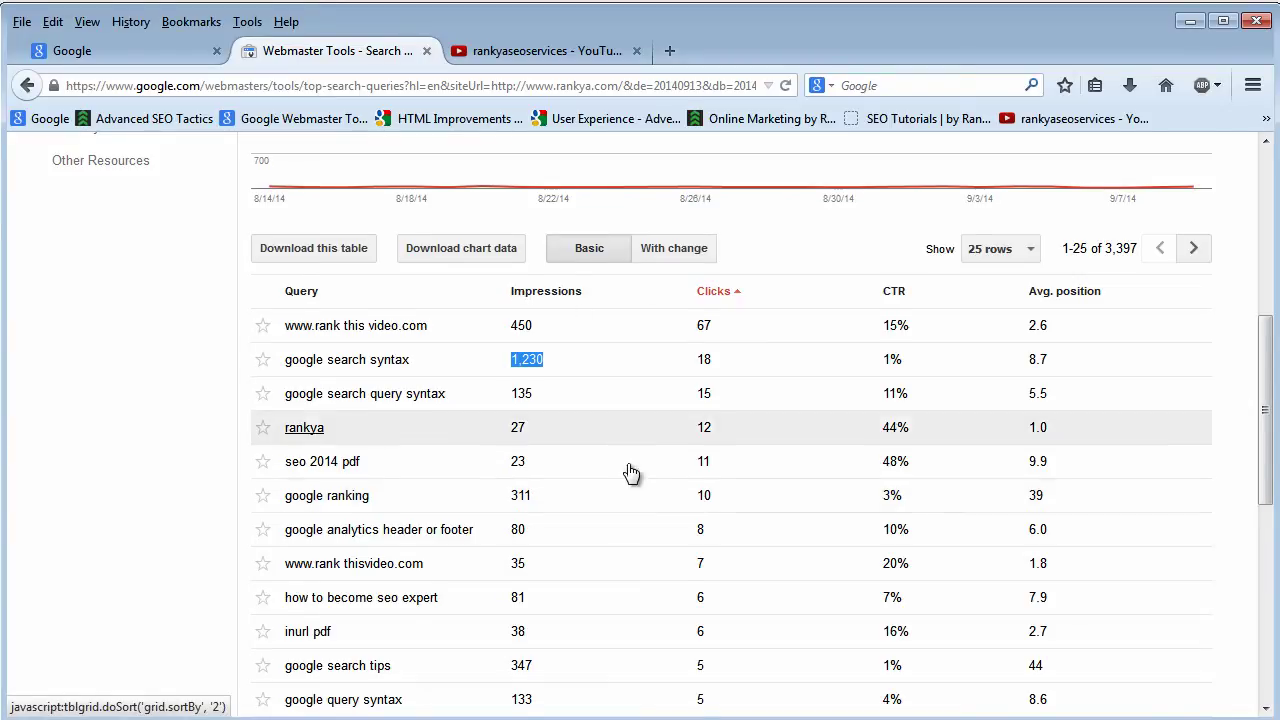
scroll(628, 471, "up", 5)
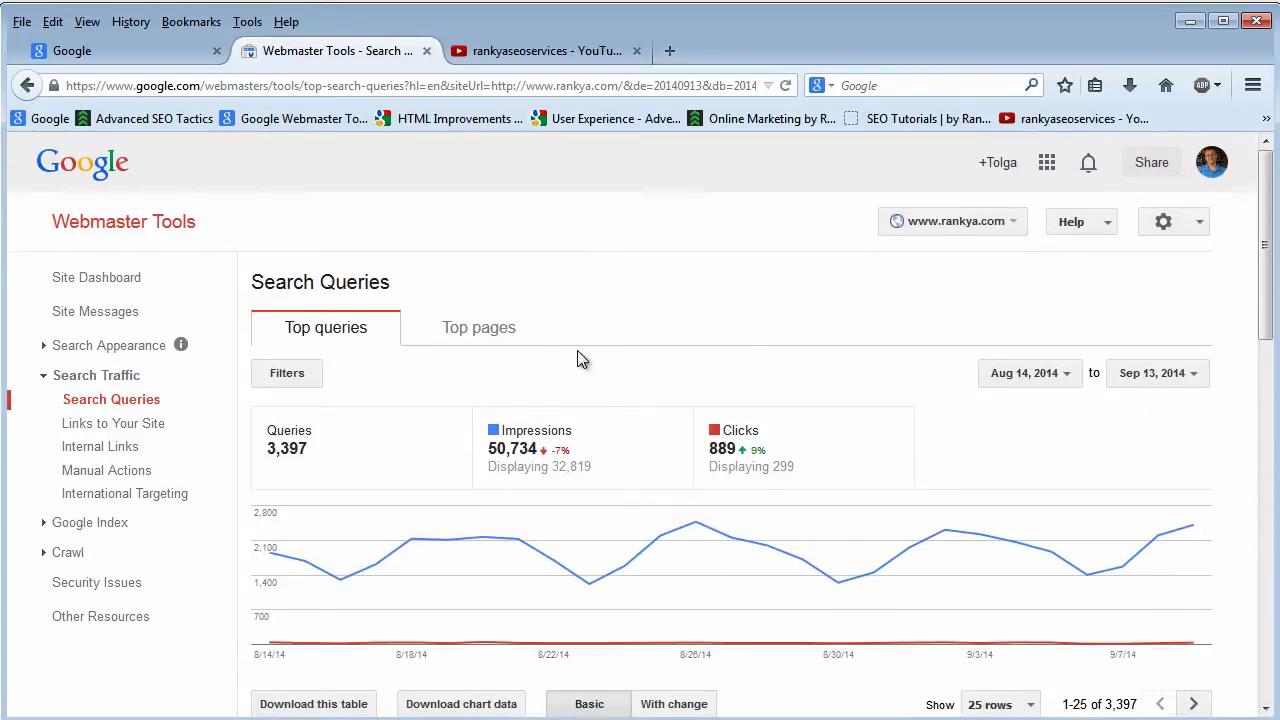
left_click(485, 343)
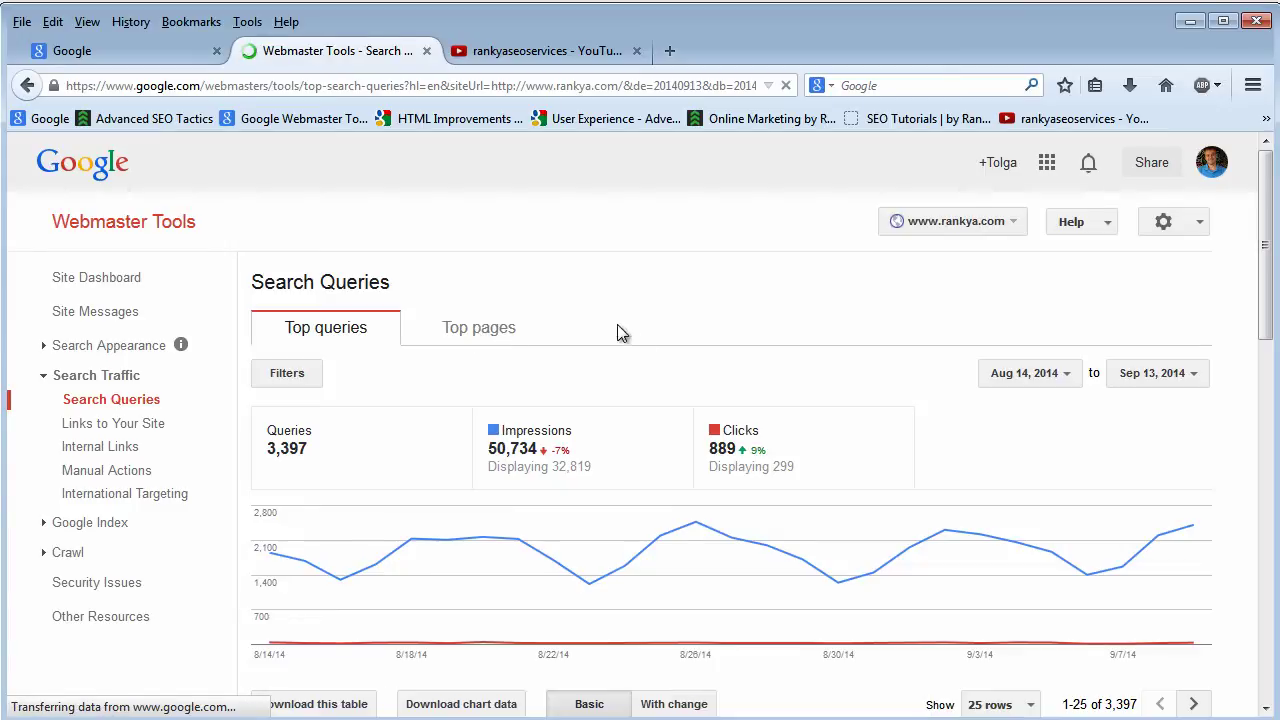
scroll(652, 425, "down", 5)
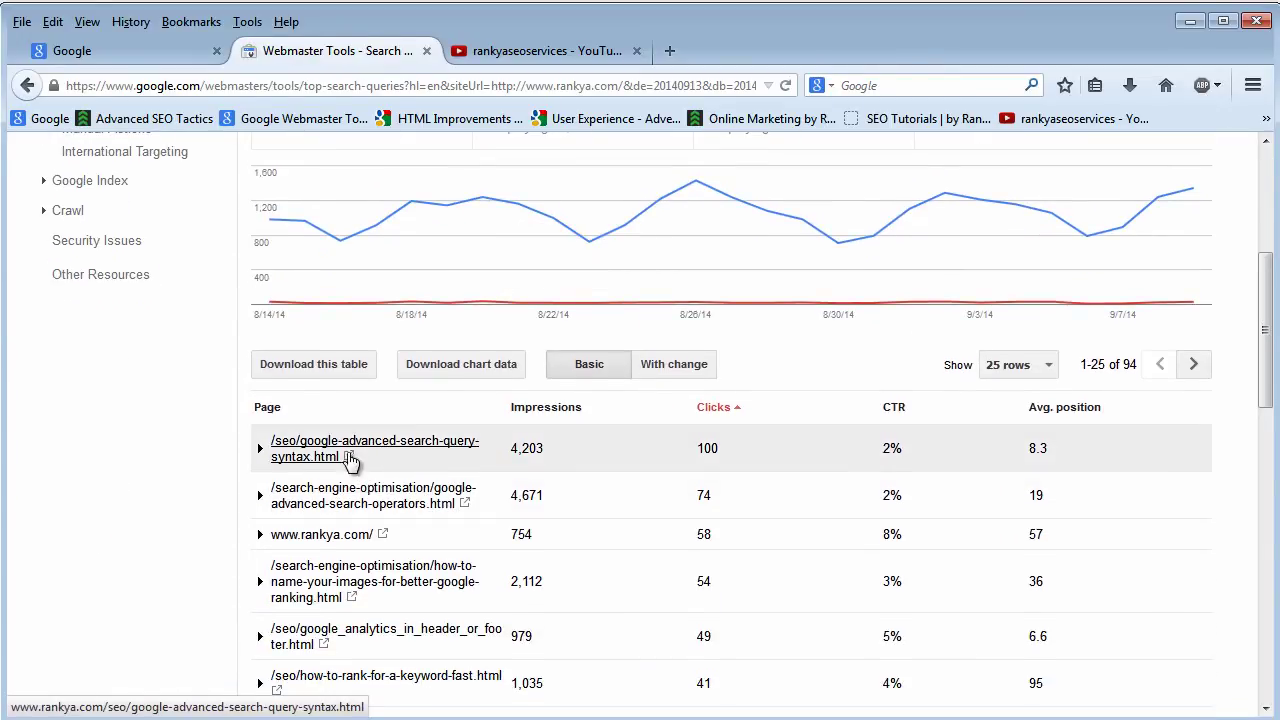
left_click(343, 452)
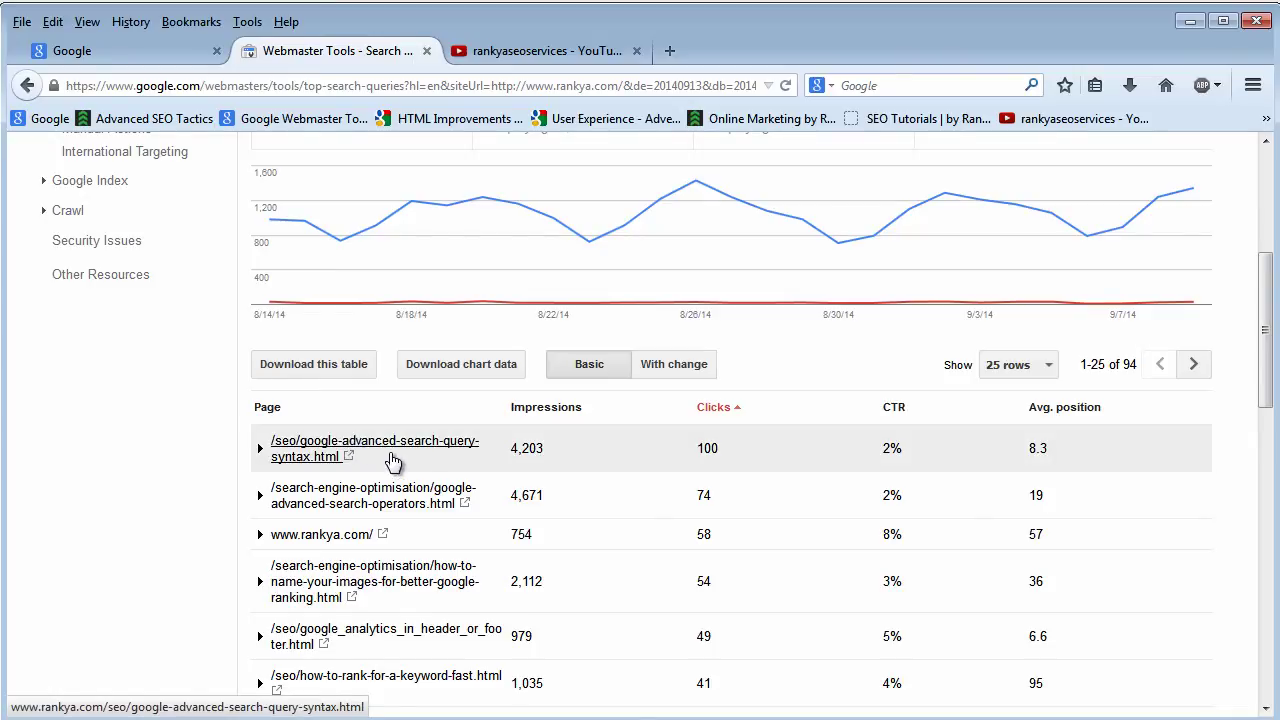
Return to the Top queries report and examine the average positions of the listed queries
scroll(590, 450, "up", 5)
left_click(345, 330)
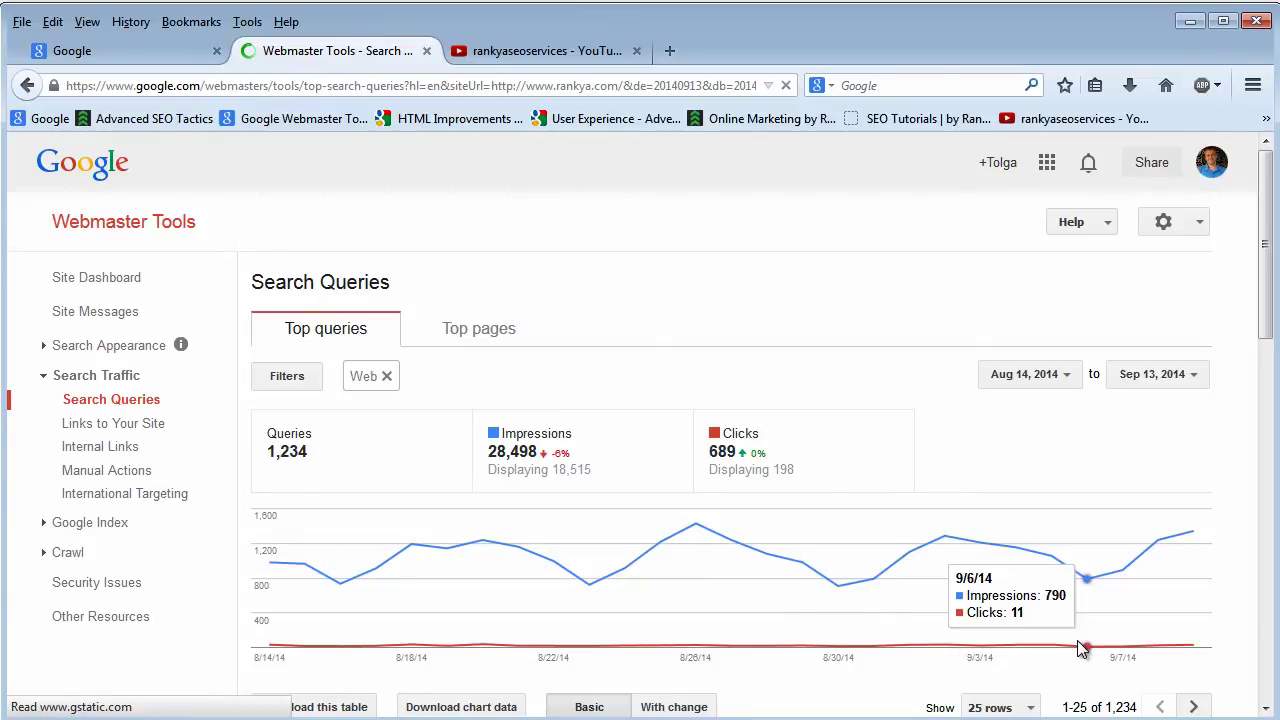
scroll(1080, 645, "down", 10)
scroll(1100, 500, "up", 4)
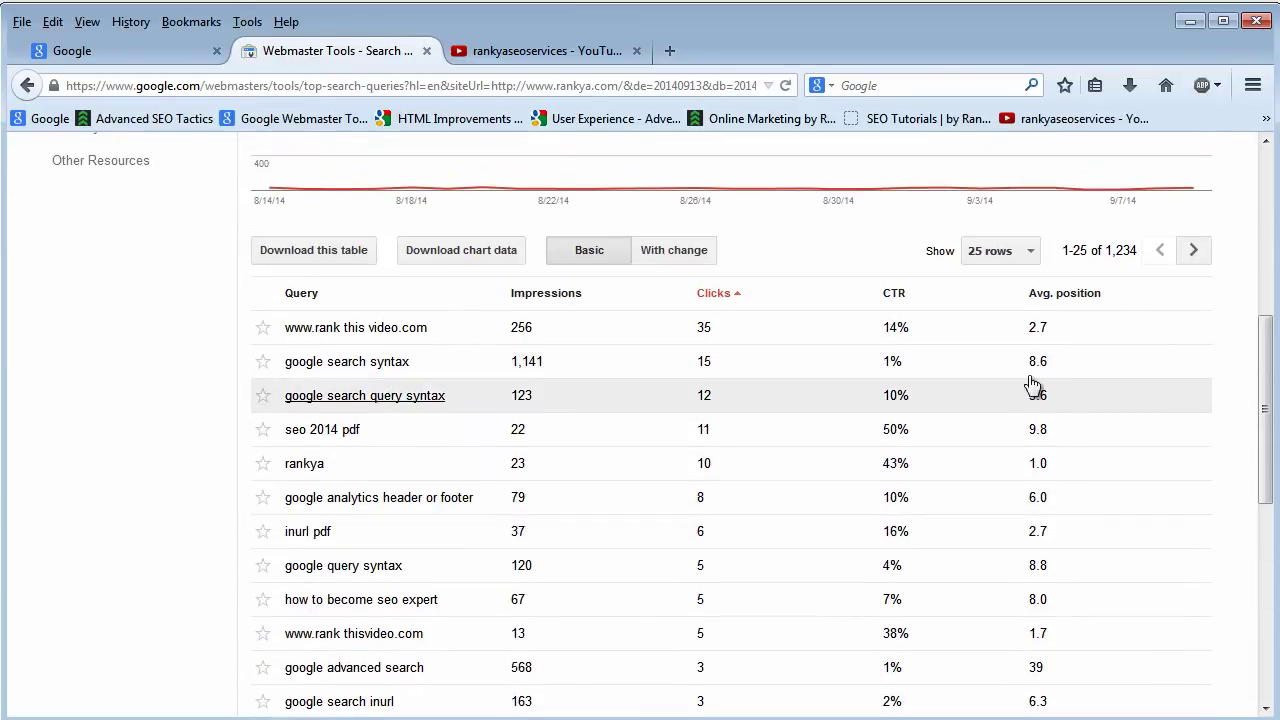